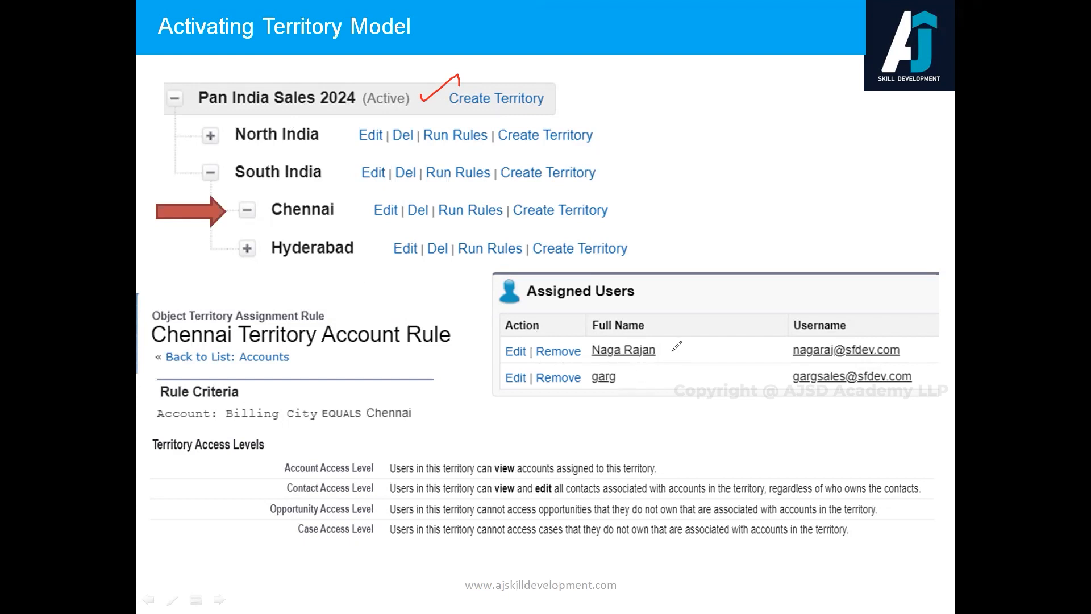
mouse_move(672, 352)
mouse_down()
mouse_move(709, 337)
mouse_move(700, 370)
mouse_move(725, 354)
mouse_up()
drag(203, 322, 355, 329)
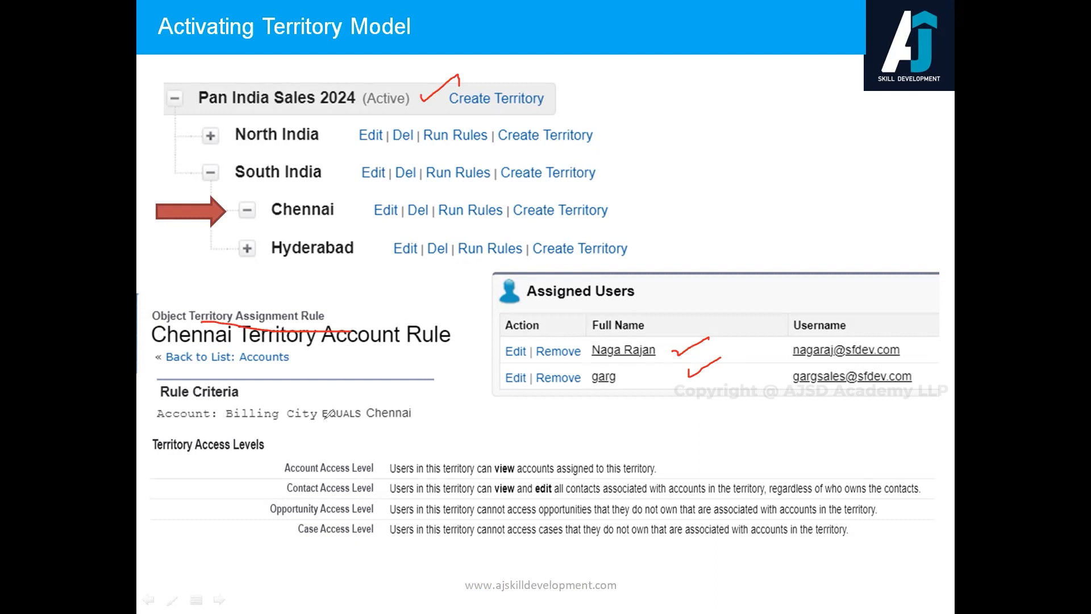
drag(162, 421, 402, 430)
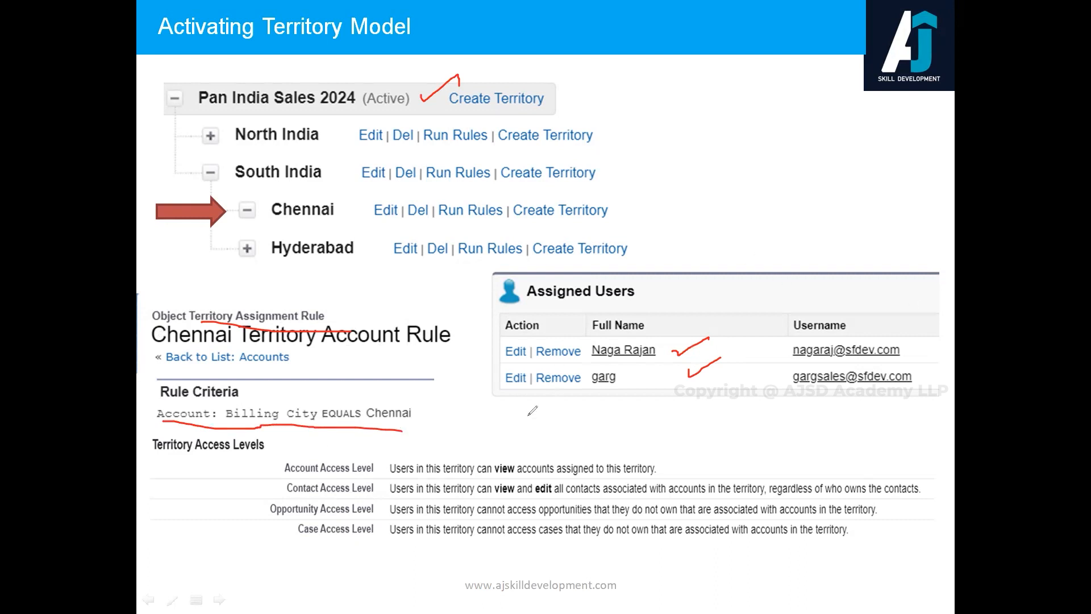
drag(442, 424, 532, 355)
drag(442, 425, 581, 390)
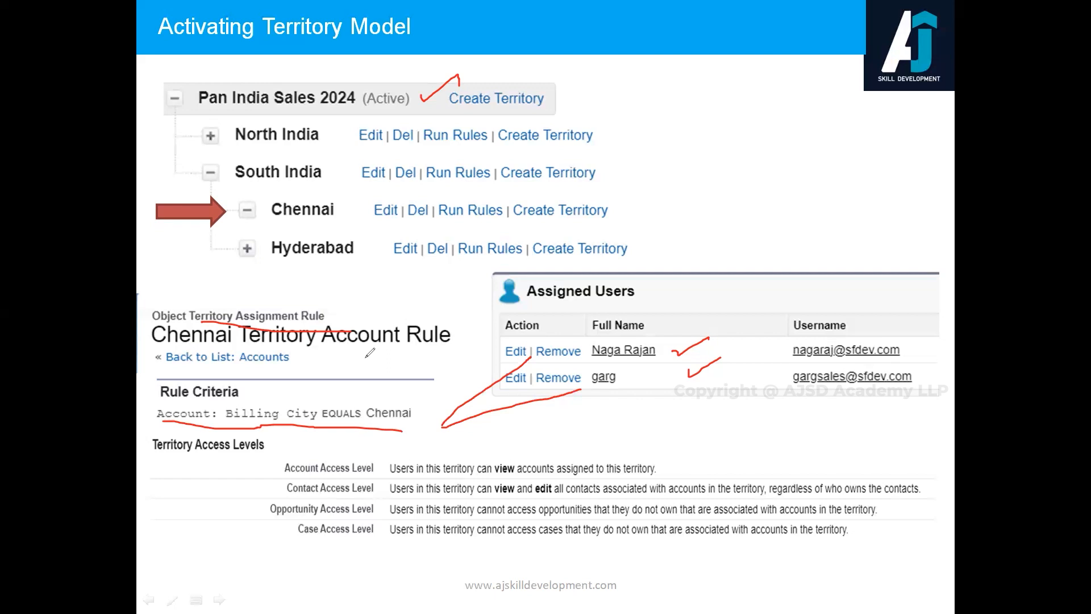
drag(155, 465, 271, 467)
drag(478, 517, 534, 515)
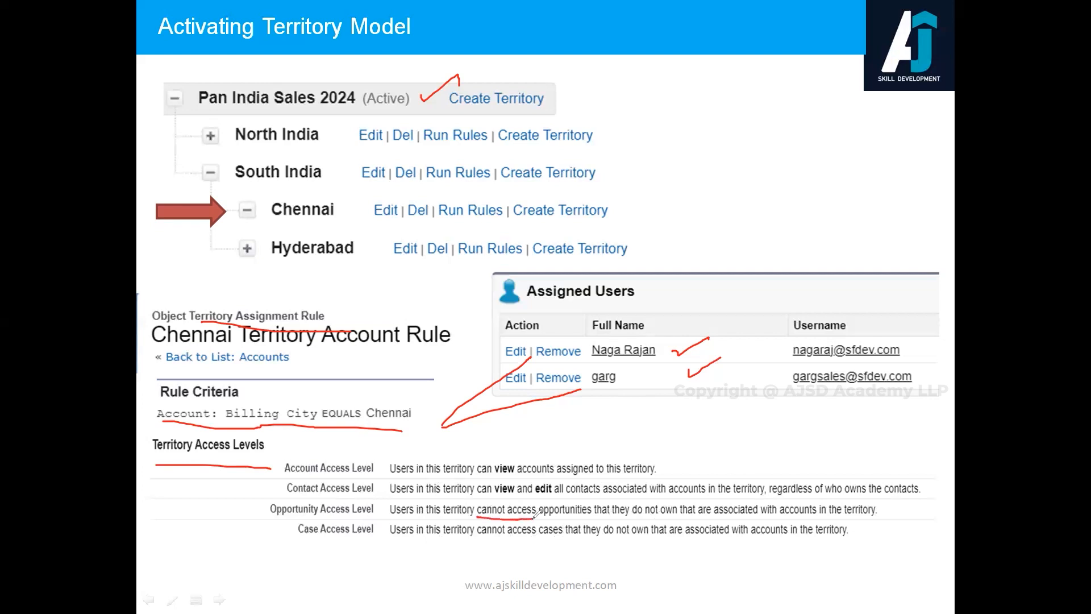
click(488, 544)
drag(488, 545, 529, 544)
key(e)
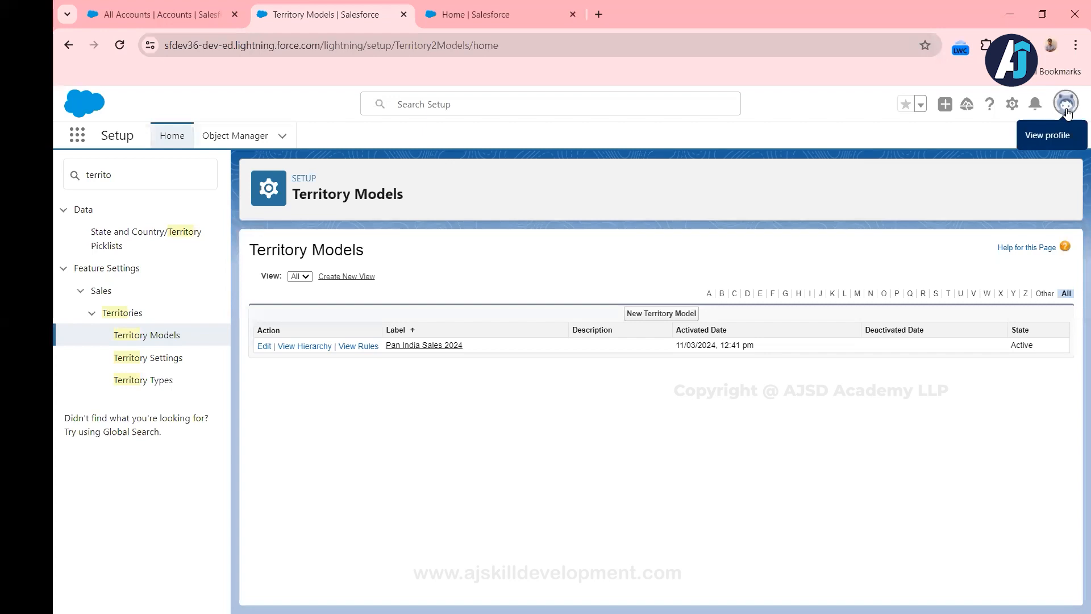
Reload the All Accounts list in the administrator's session and check the logged-in user and visible accounts in both browser sessions
click(141, 15)
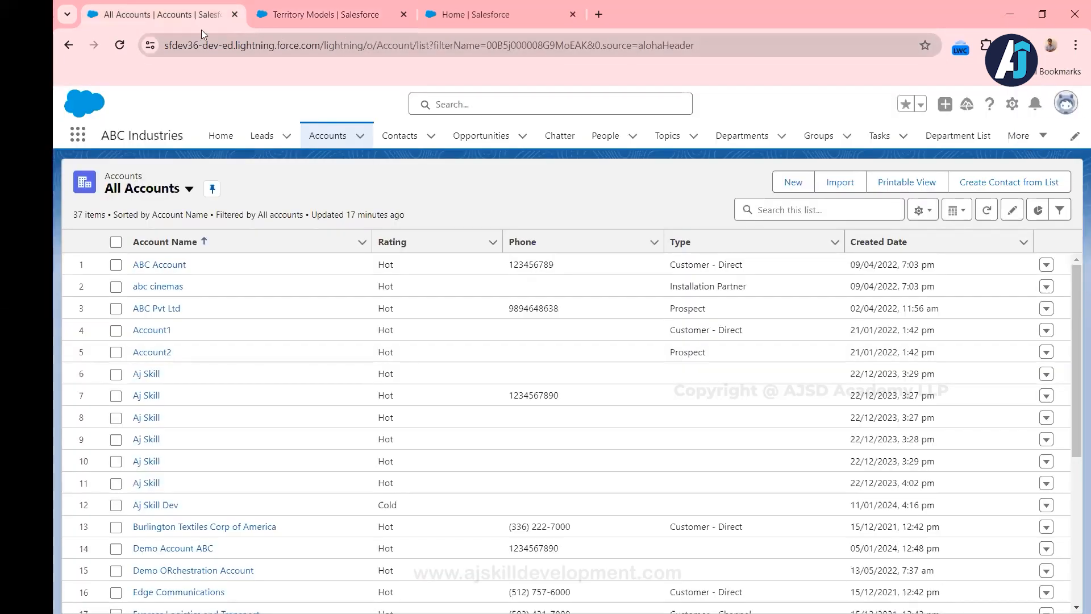
click(124, 46)
click(1066, 104)
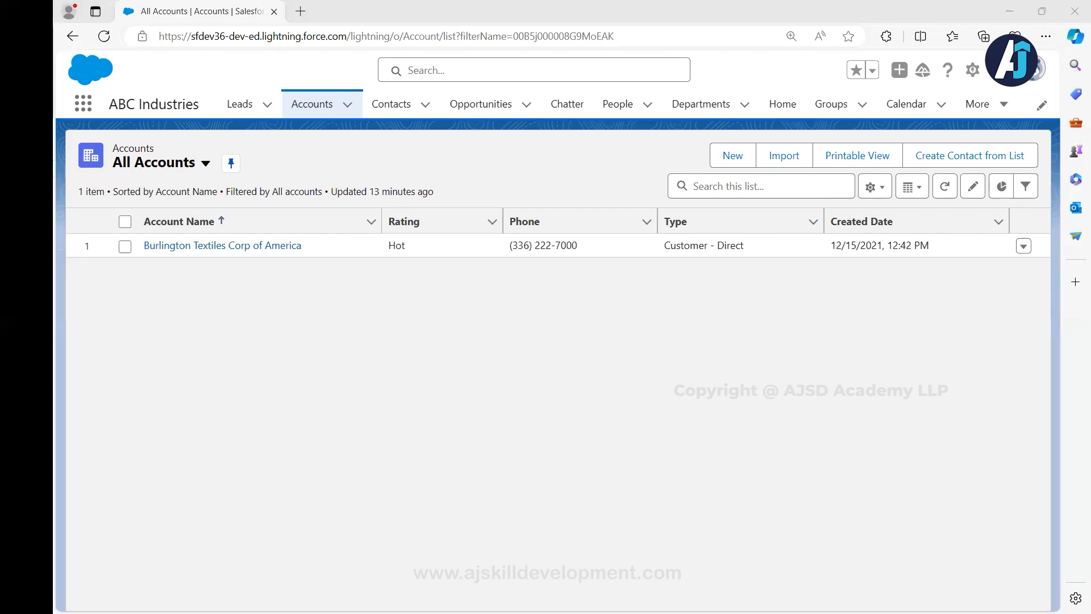
click(1030, 79)
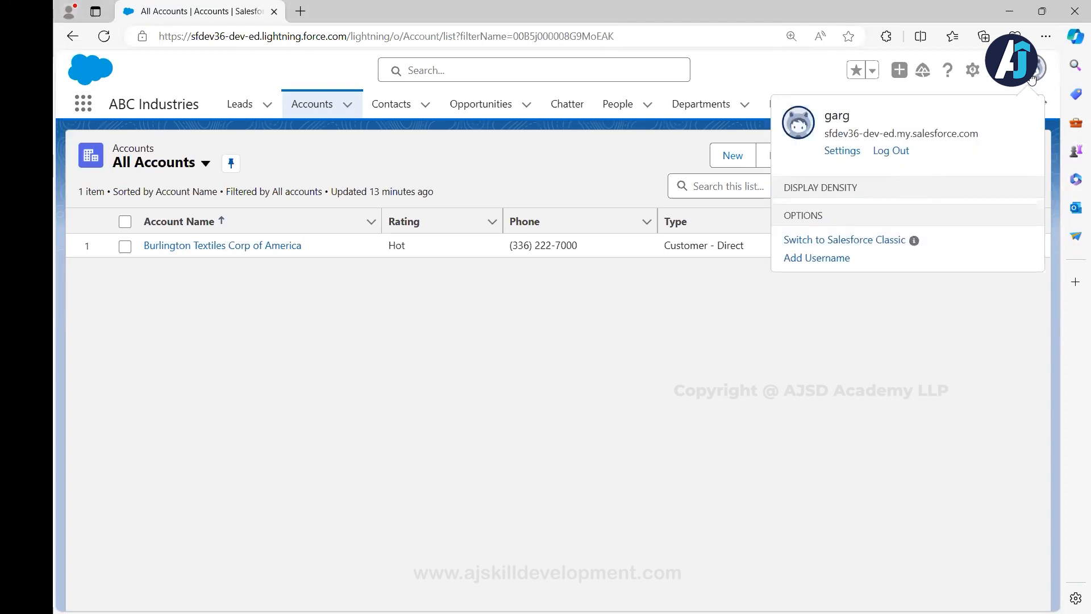
click(170, 187)
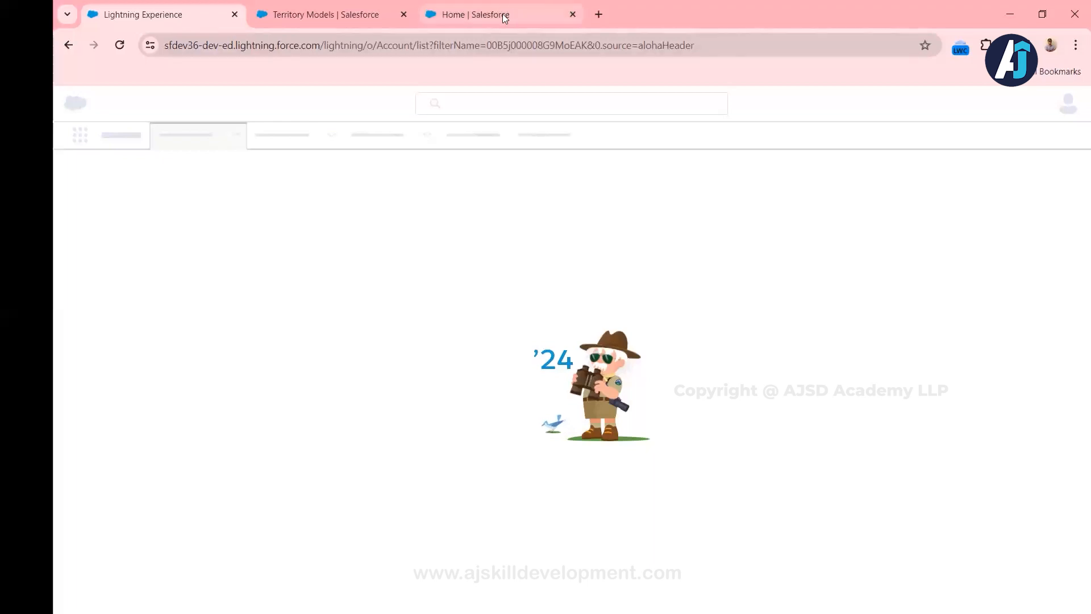
Find Sharing Settings in Setup by searching for "sharing" and examine the organization-wide defaults for Account and Contact
click(505, 17)
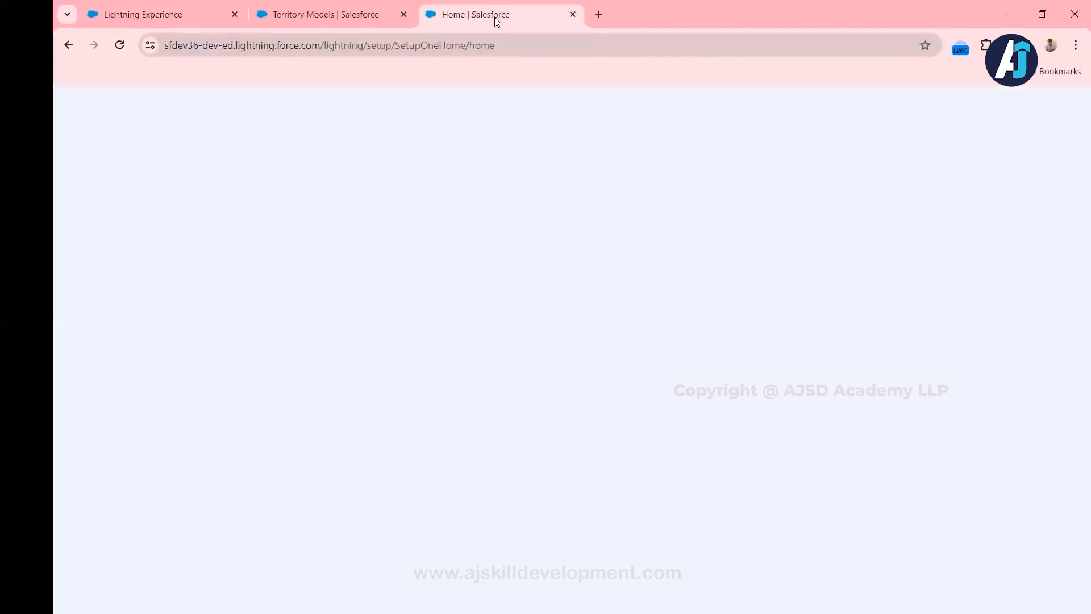
click(199, 182)
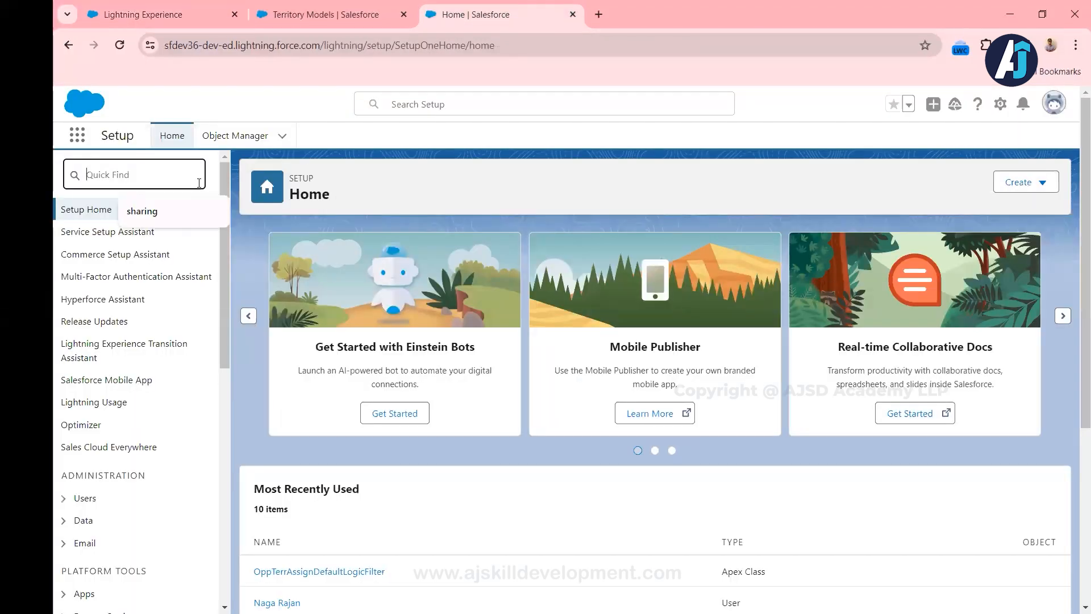
text(s)
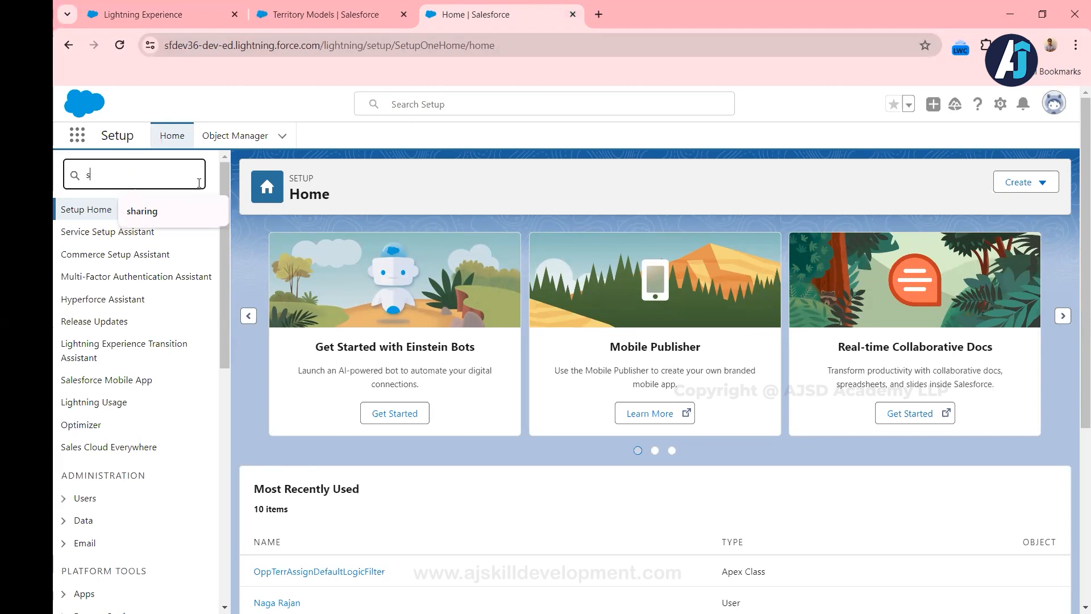
text(haring)
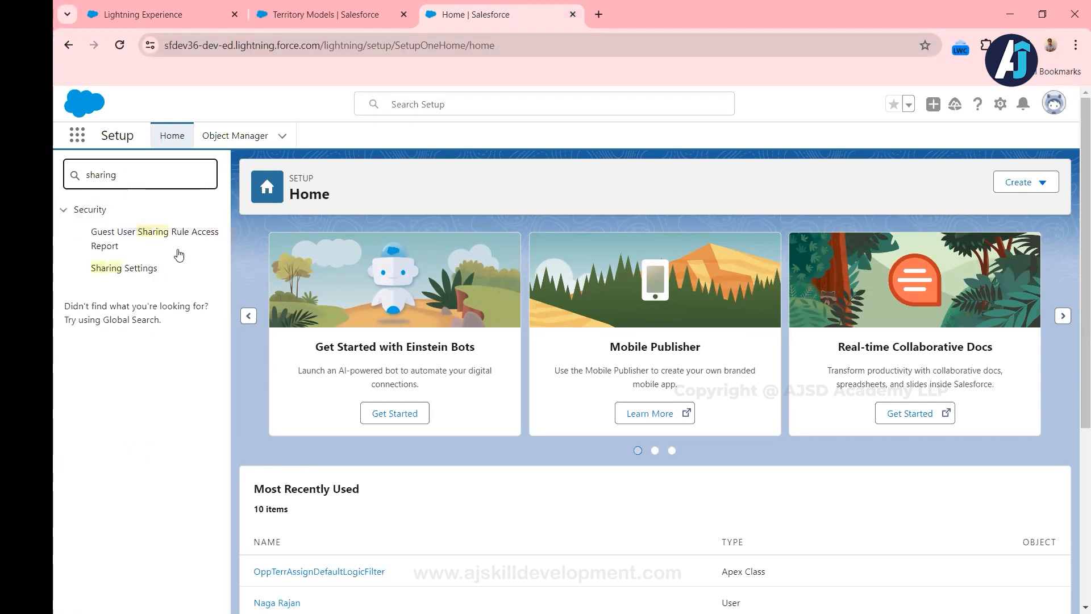
click(106, 269)
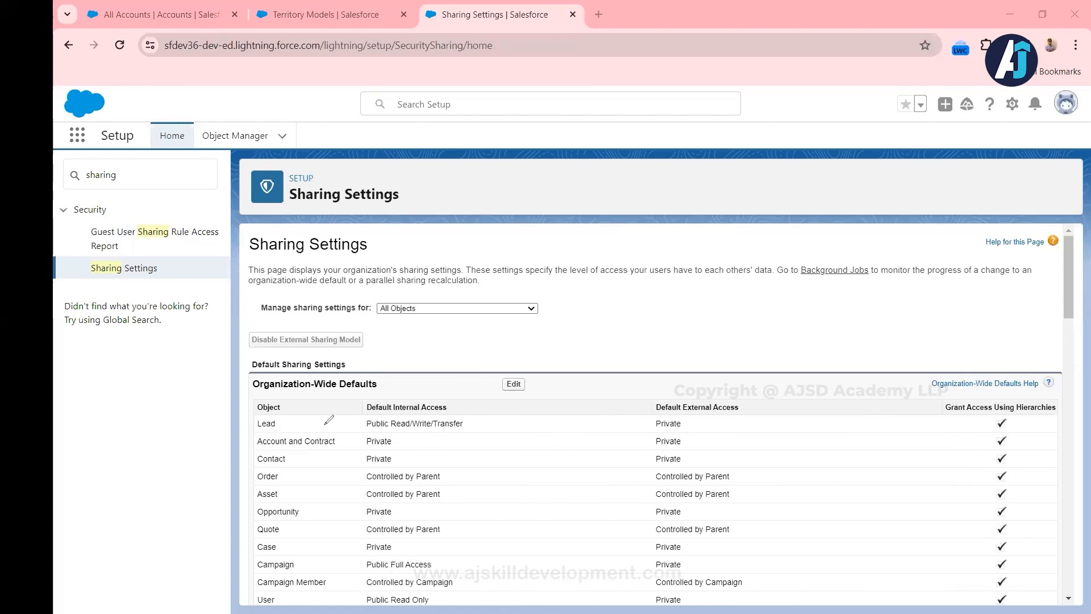
mouse_move(402, 434)
mouse_down()
mouse_move(354, 434)
mouse_move(366, 449)
mouse_move(424, 446)
mouse_move(391, 433)
mouse_move(366, 465)
mouse_move(423, 462)
mouse_move(400, 451)
mouse_up()
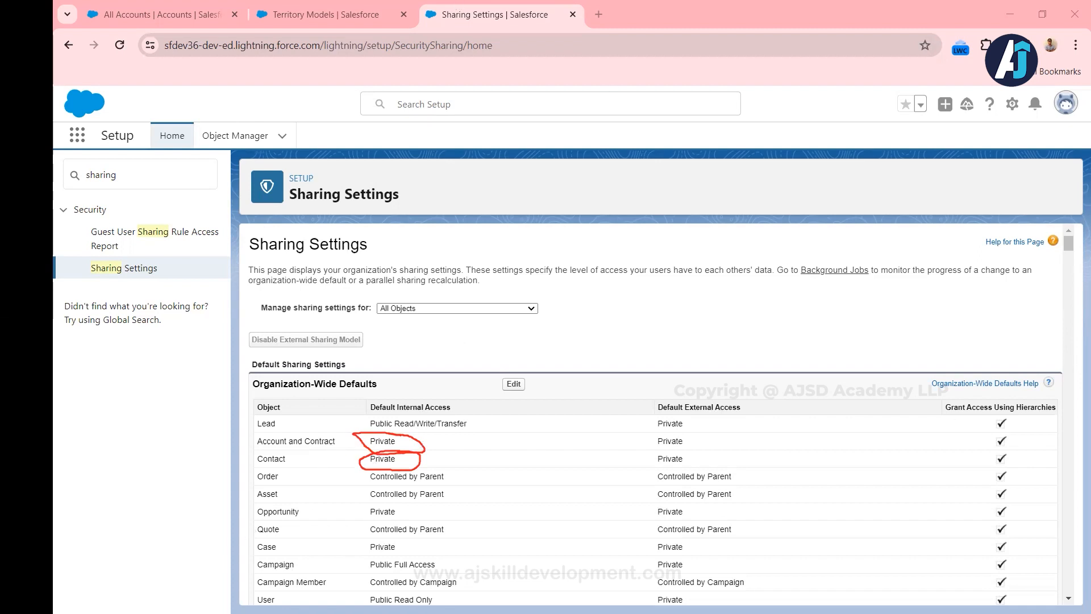
key(e)
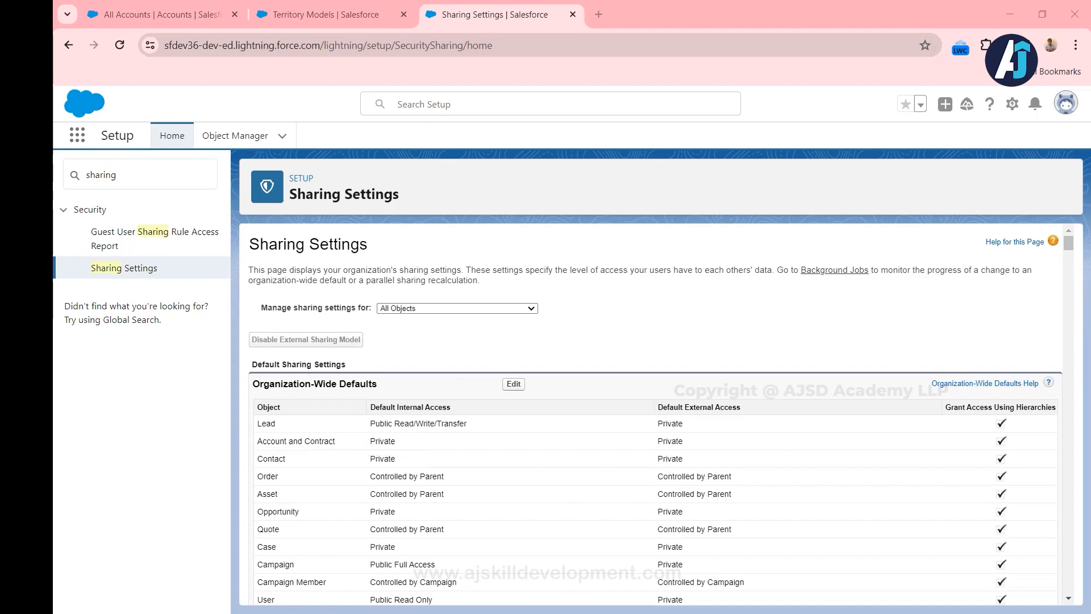
In the sales user's browser session, check the account owner of Burlington Textiles Corp of America and return to the All Accounts list
click(170, 13)
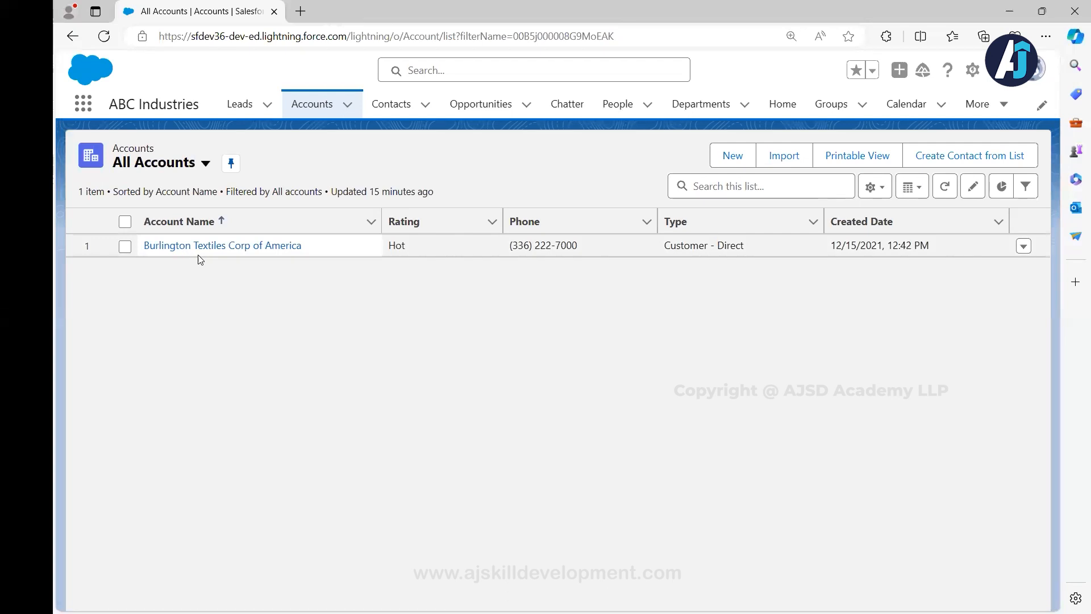
click(239, 252)
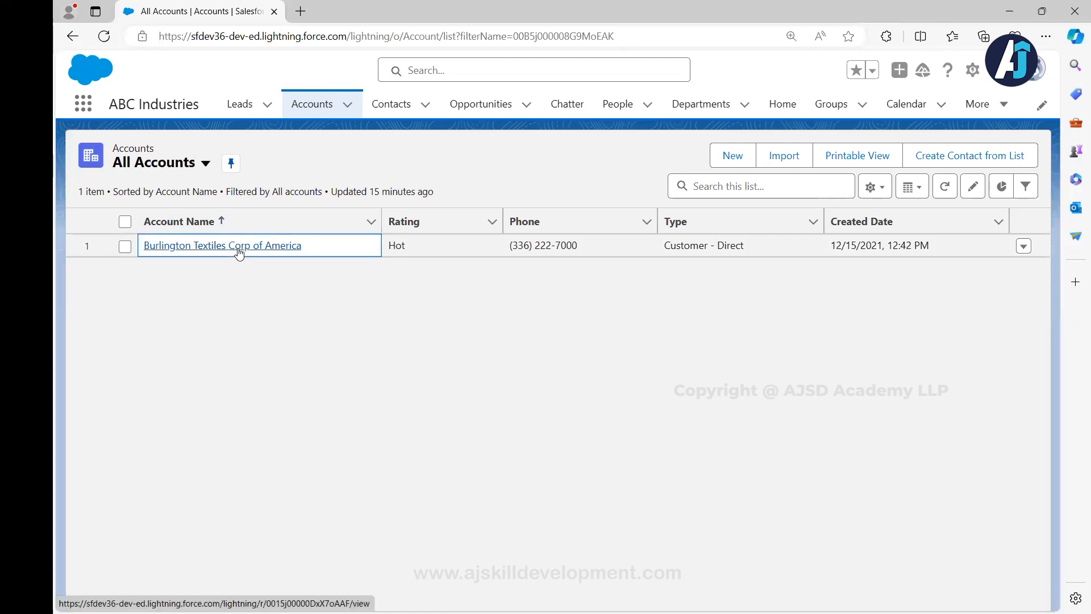
click(272, 249)
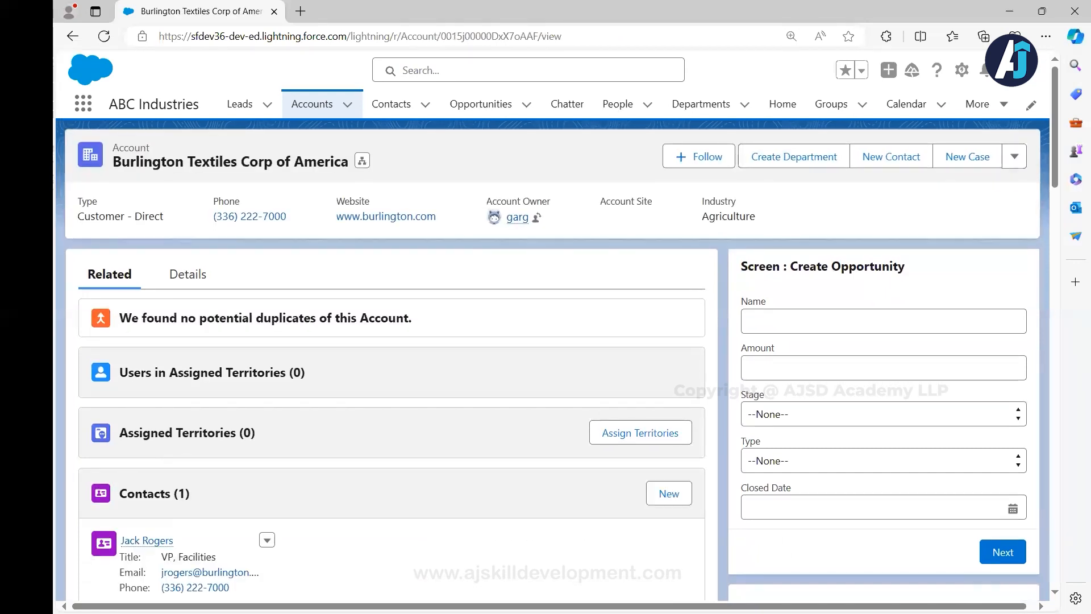
drag(524, 171, 518, 253)
drag(630, 198, 525, 170)
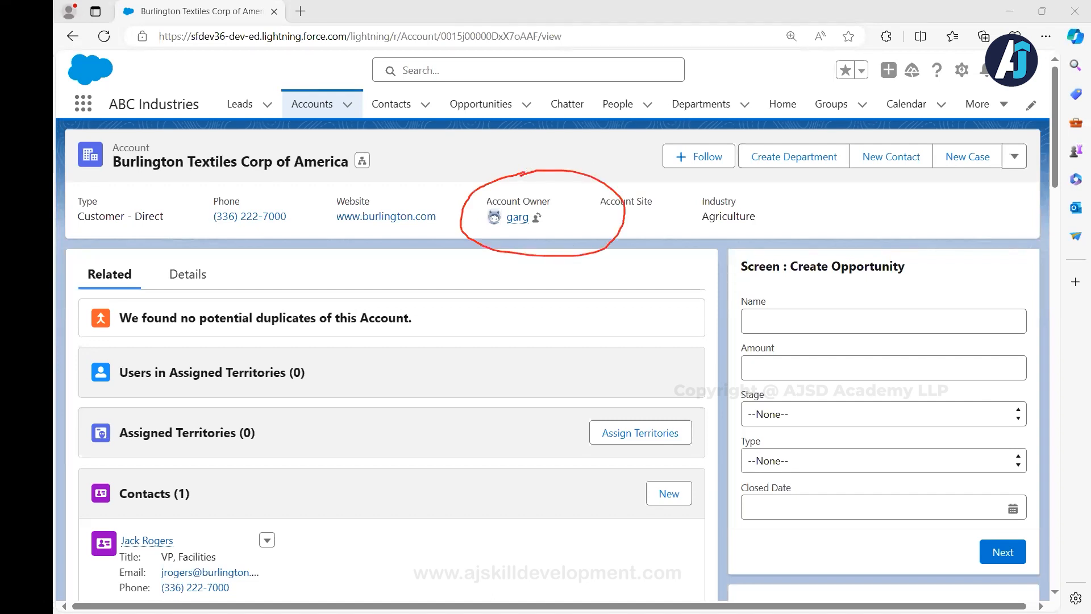
key(Escape)
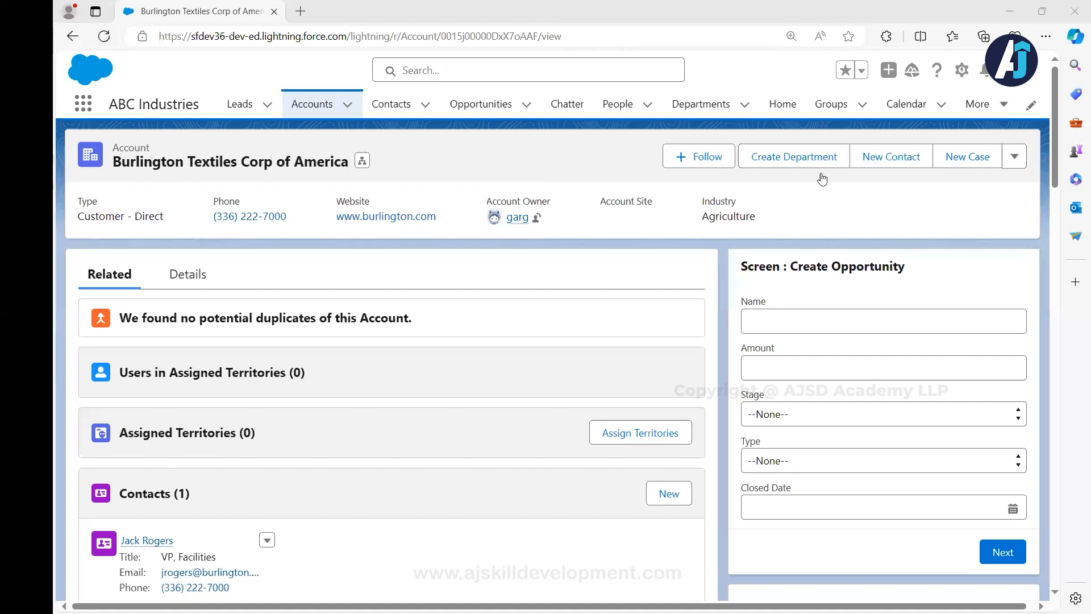
click(316, 107)
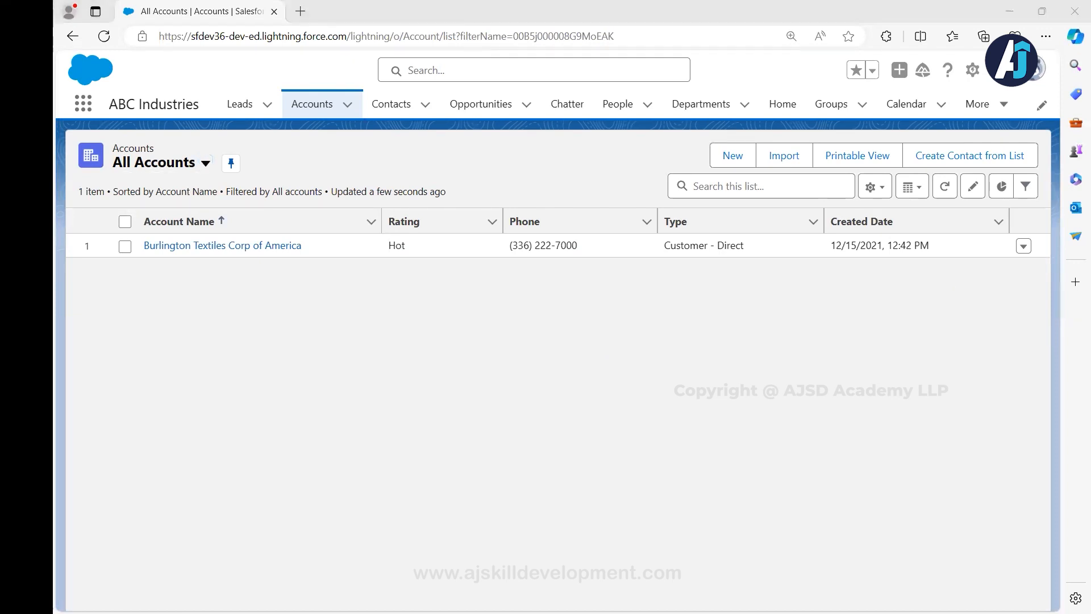
In the administrator's session, open the Chennai territory from the Pan India Sales 2024 hierarchy and review its access levels, assigned users and rules
key(alt+Tab)
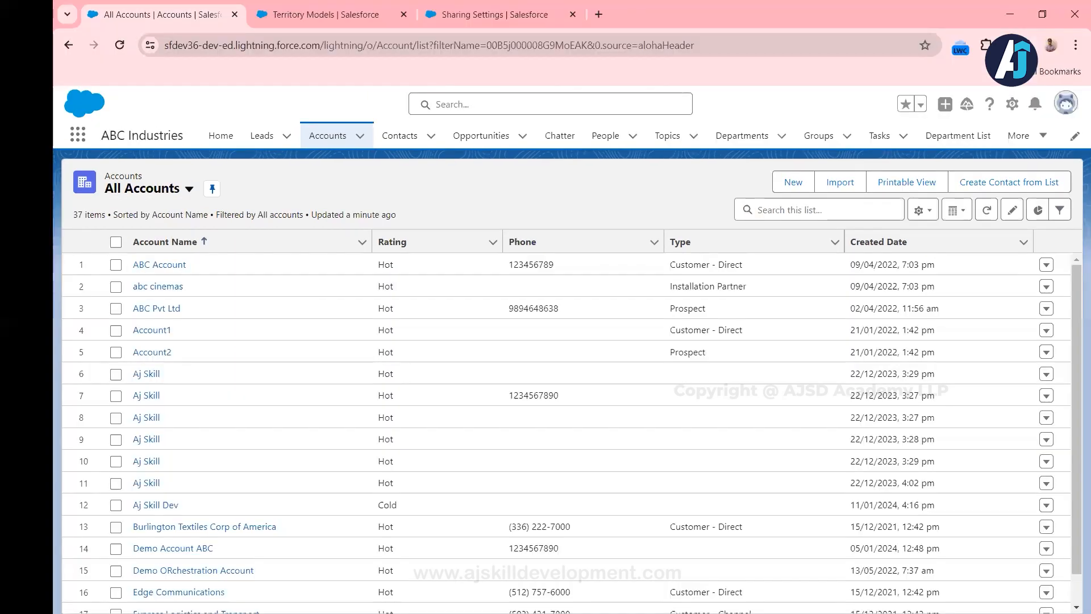
click(353, 17)
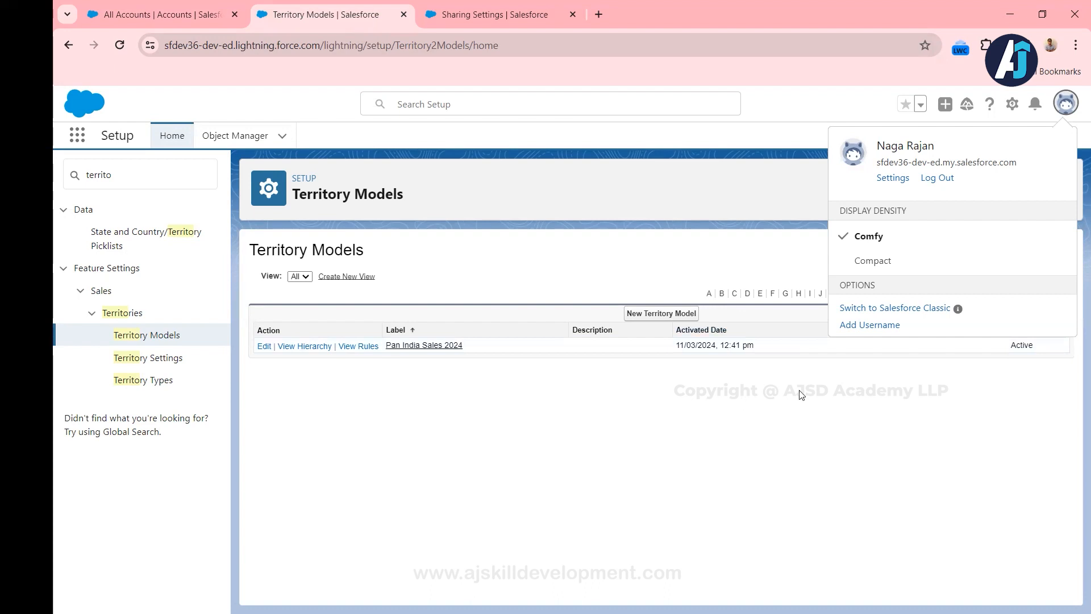
click(306, 349)
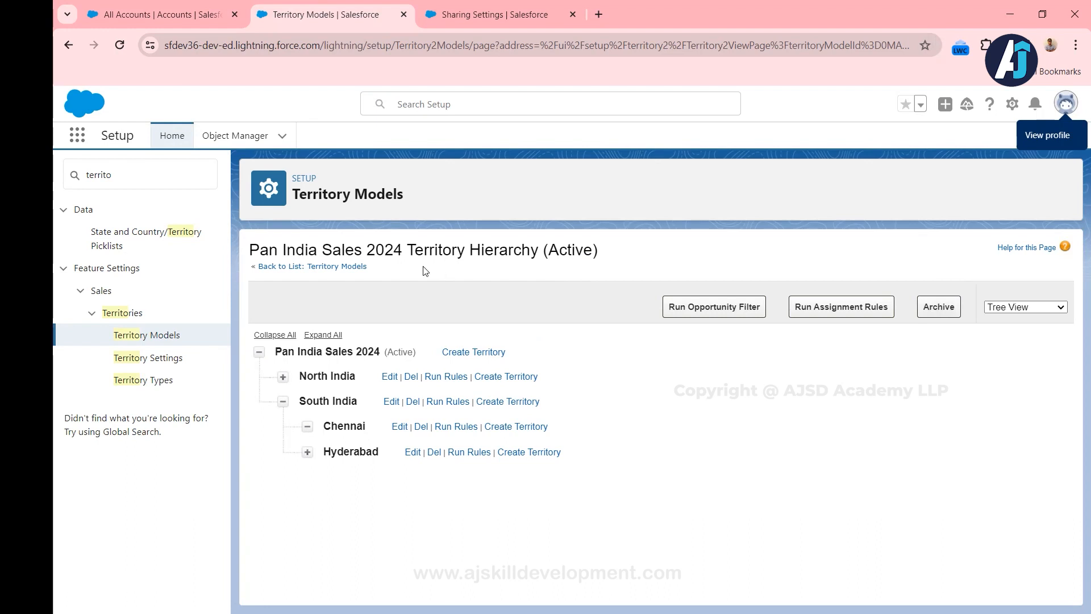
click(352, 431)
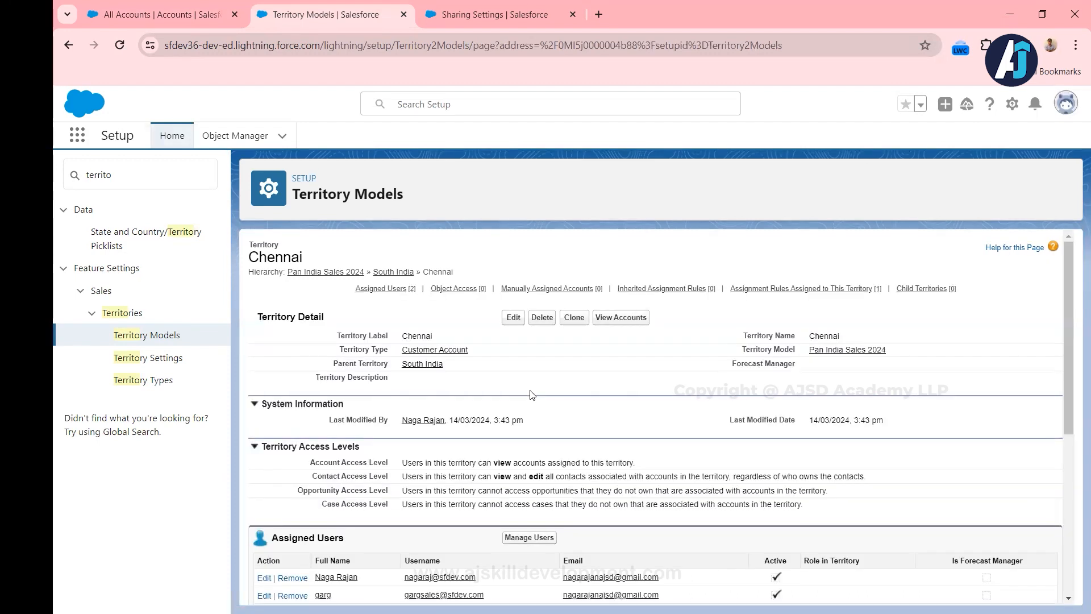
scroll(532, 394, down, 2)
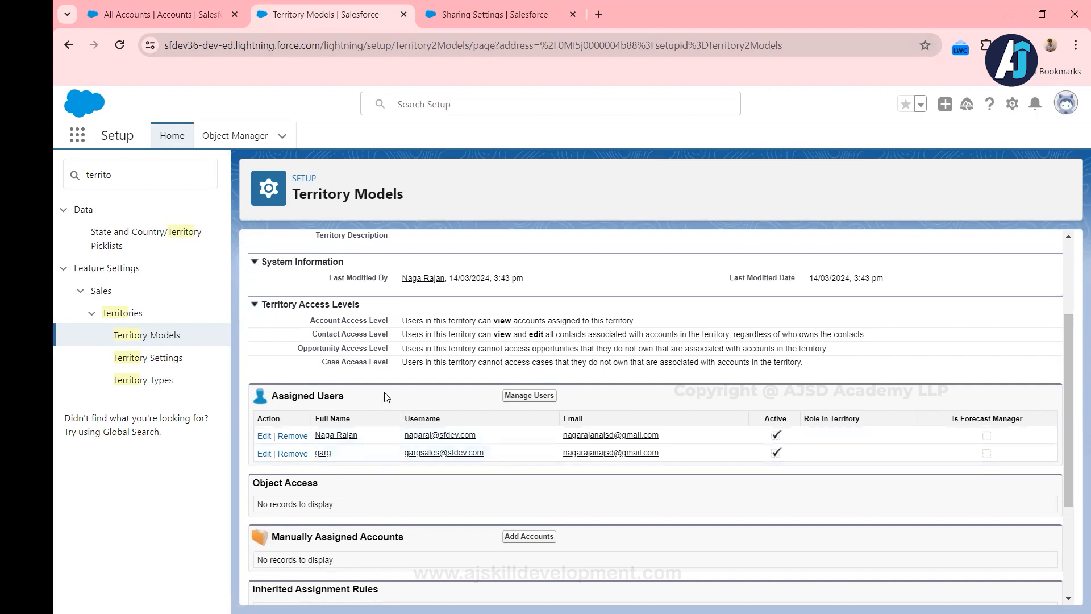
scroll(386, 397, up, 1)
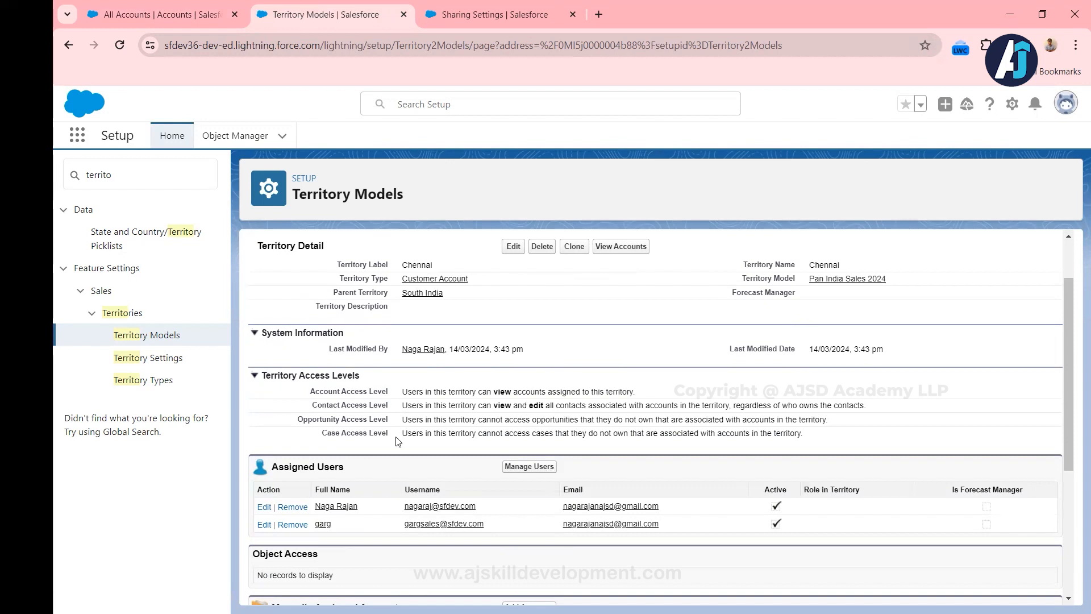
scroll(398, 442, down, 2)
scroll(398, 441, down, 2)
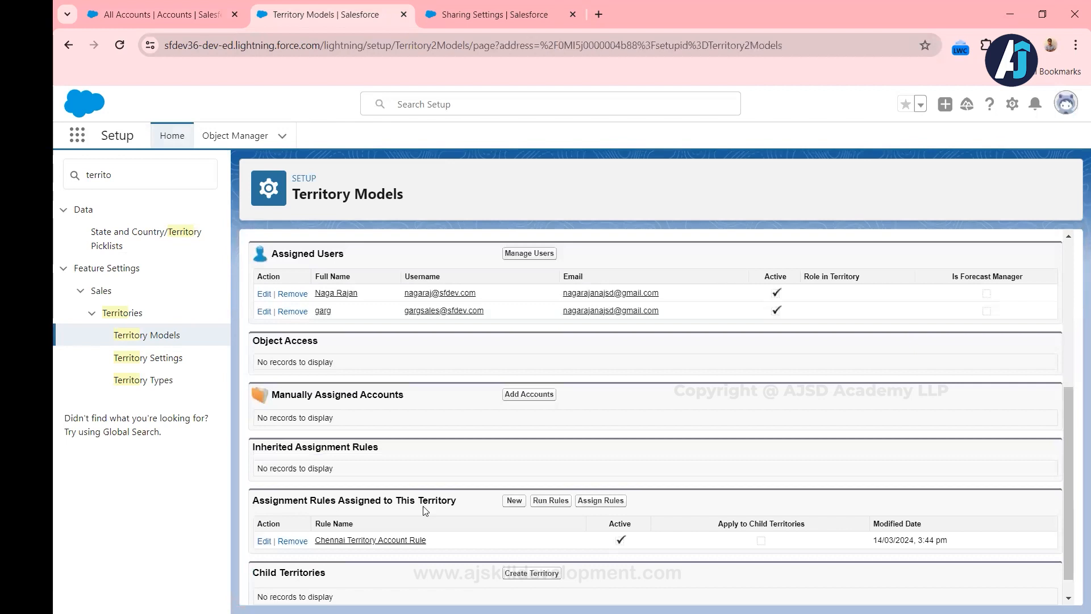
Open the Chennai Territory Account Rule to examine its billing city criteria, and return to the Chennai territory details
click(402, 541)
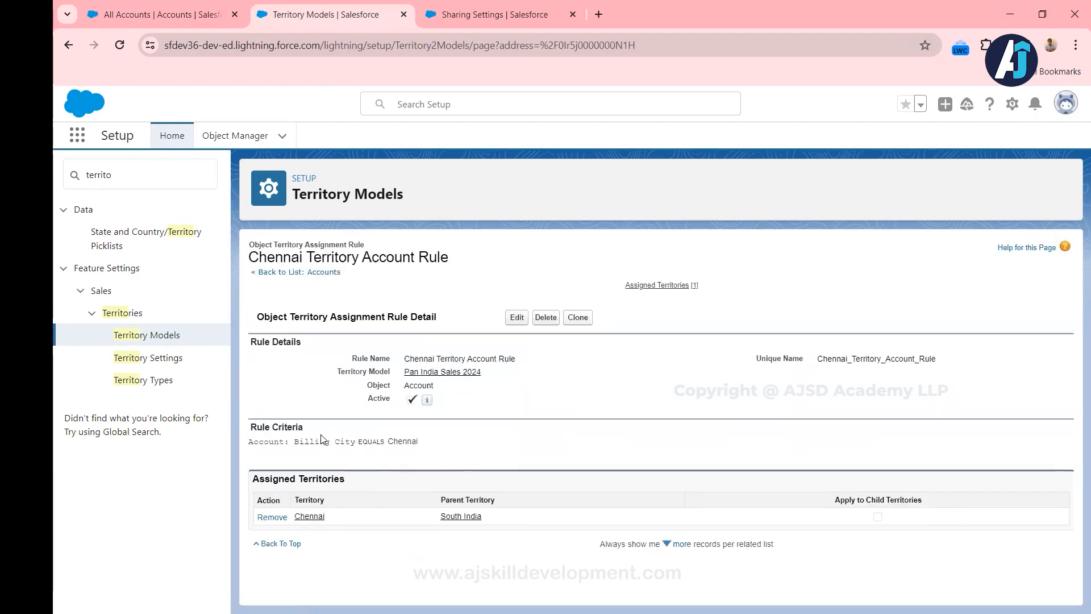
drag(324, 443, 430, 447)
click(66, 44)
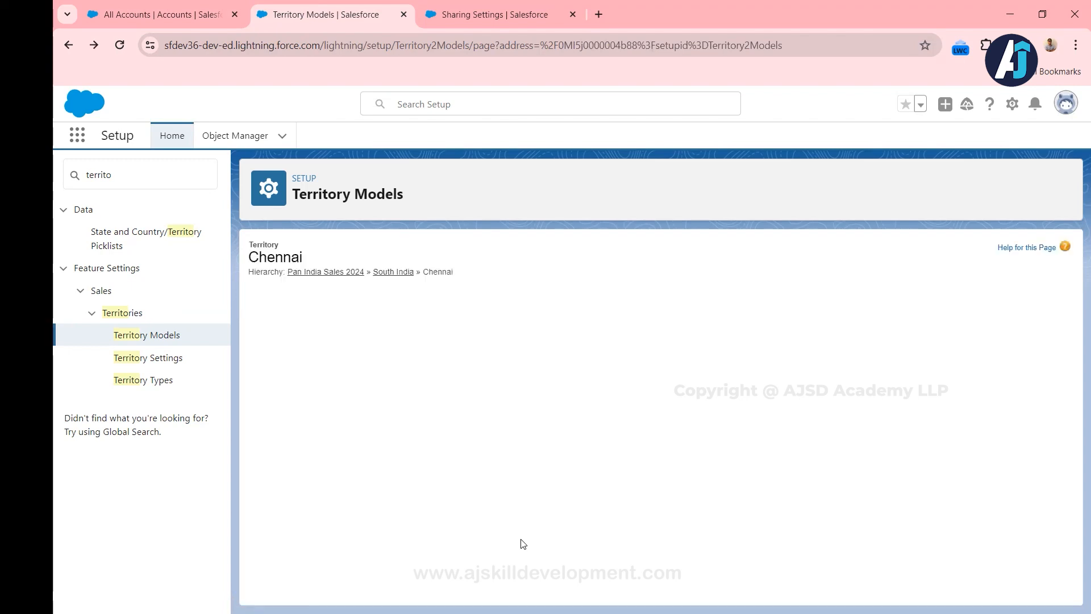
scroll(563, 480, down, 4)
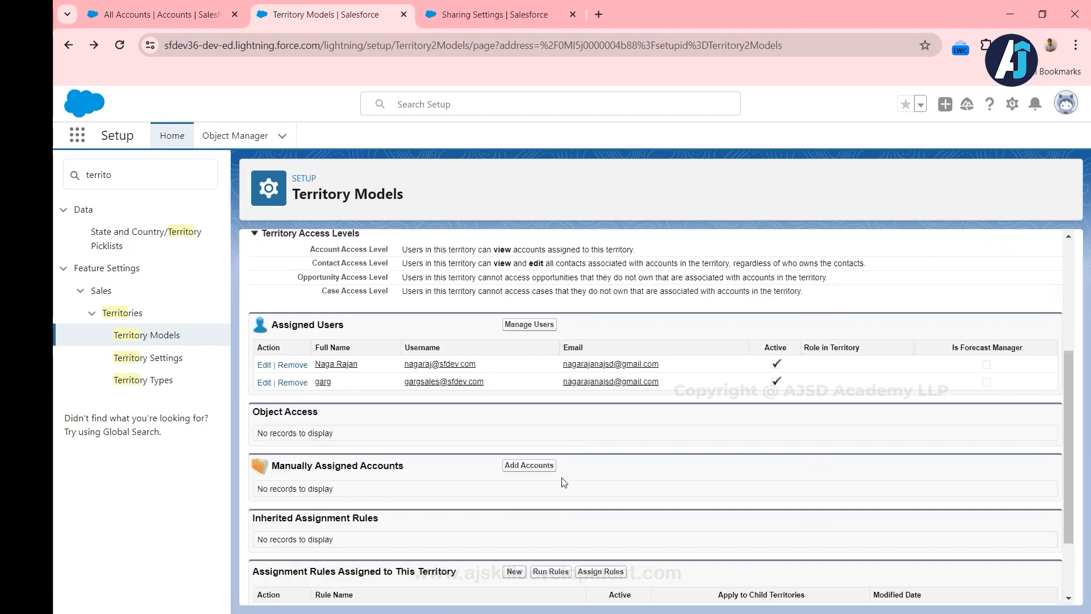
scroll(563, 482, down, 1)
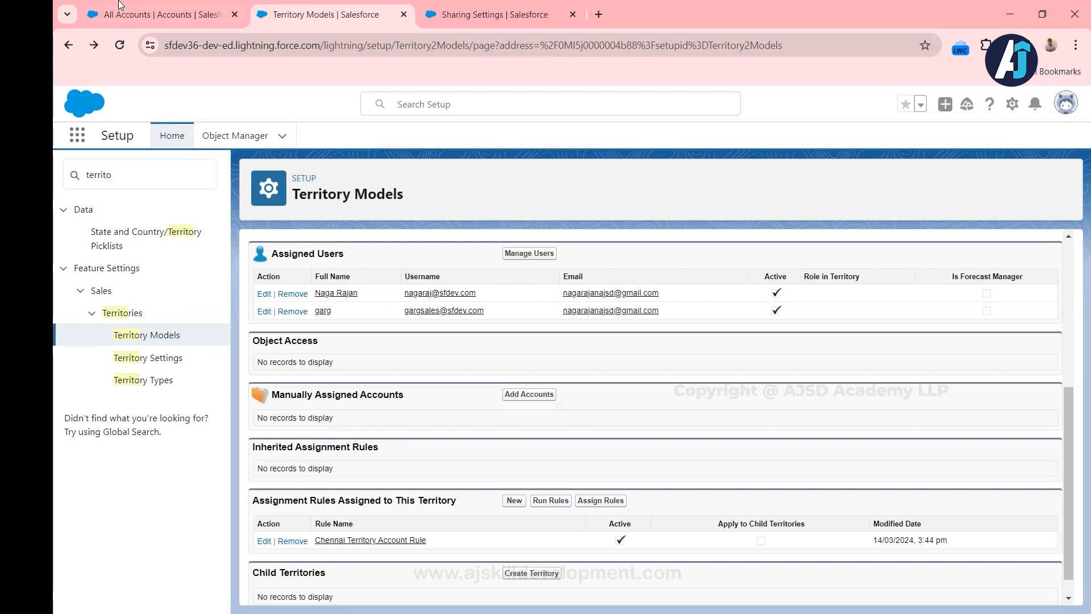
scroll(385, 314, up, 5)
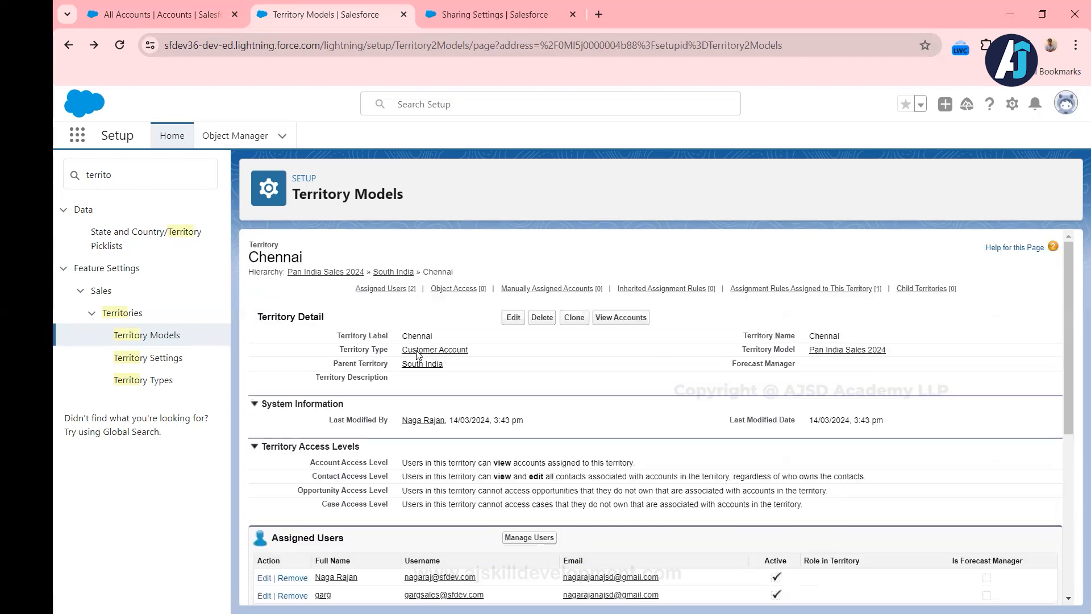
Create a new account of the Individual record type from the All Accounts list, naming it Demo Territory Account
click(199, 13)
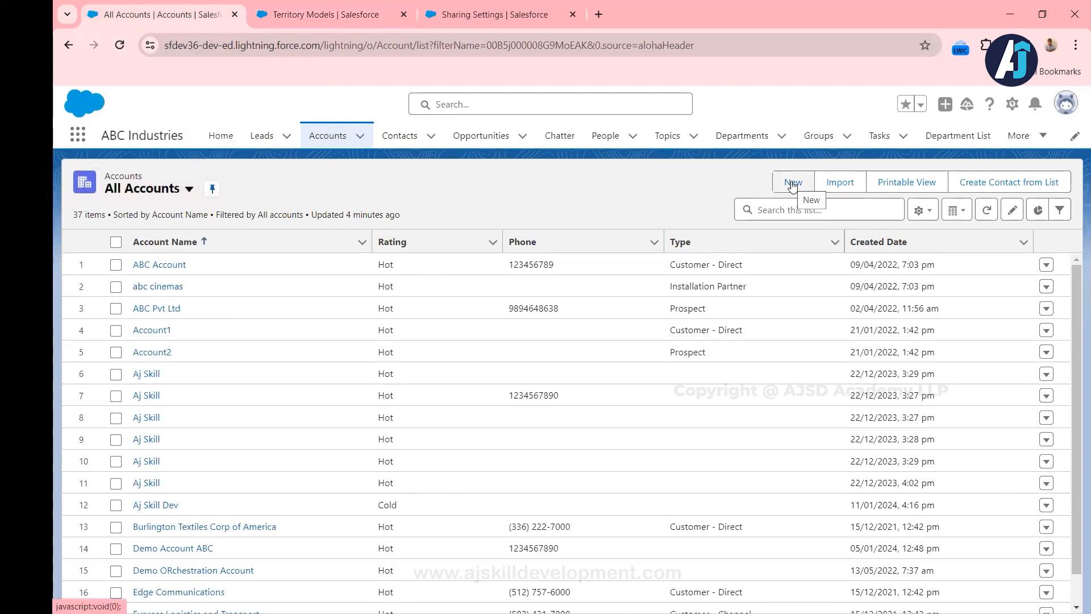
click(792, 183)
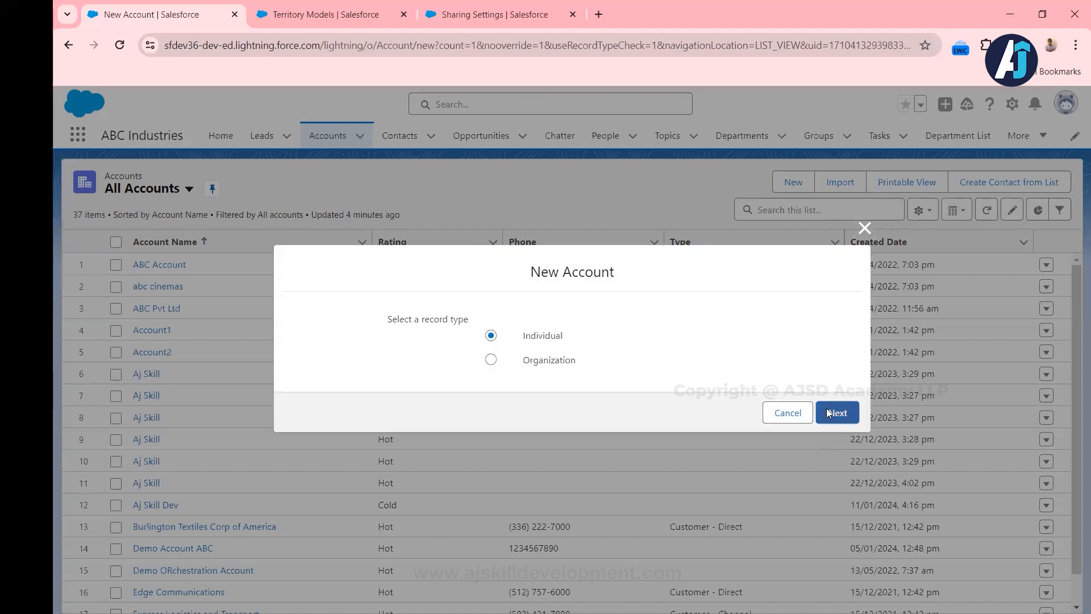
click(829, 413)
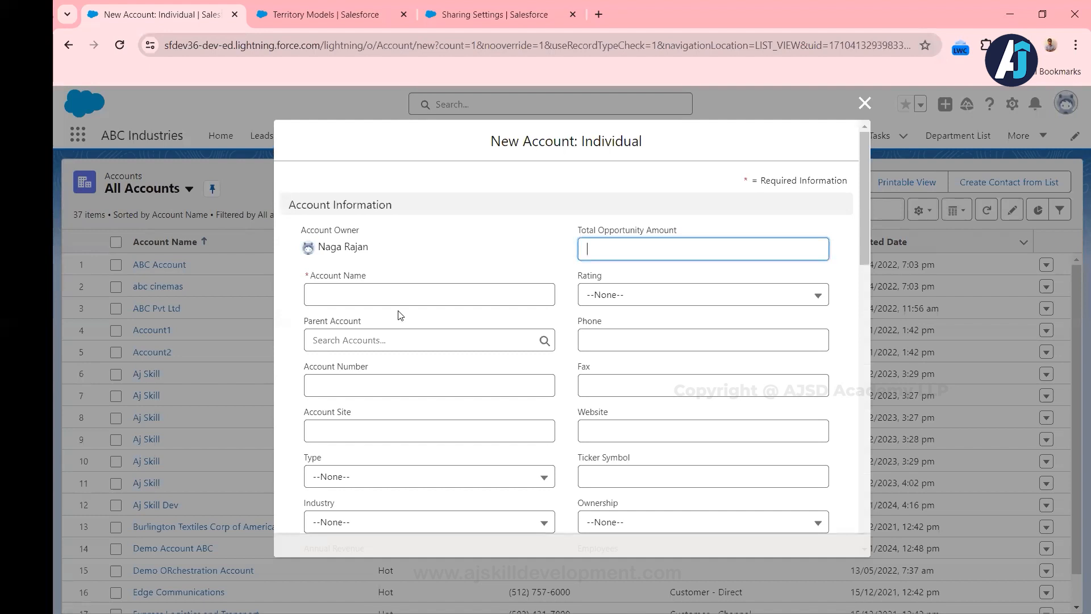
click(358, 289)
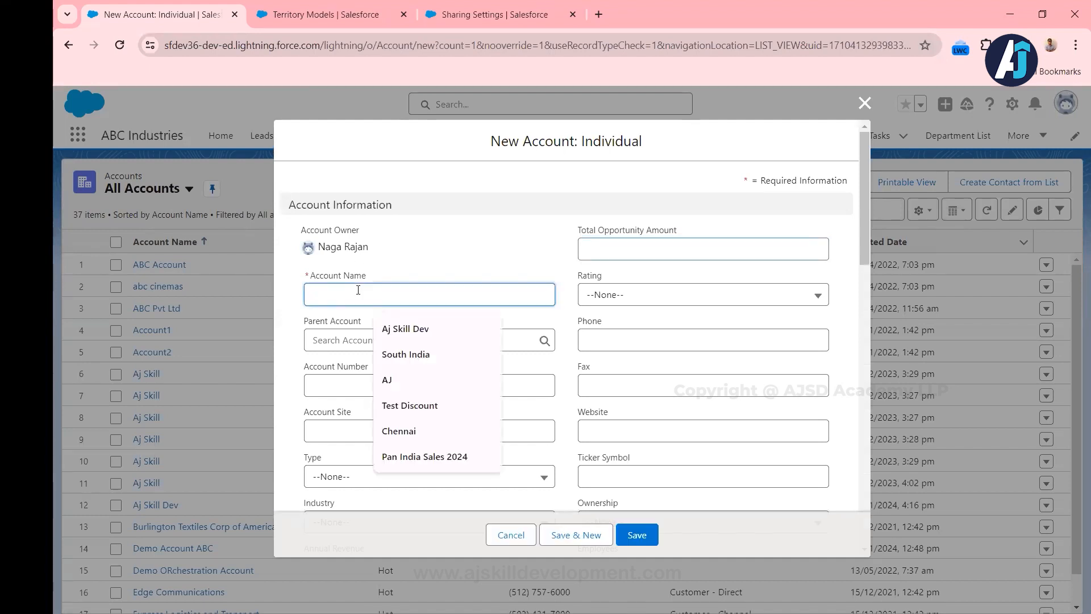
text(Demo TErritor)
key(BackSpace)
key(BackSpace)
key(BackSpace)
key(BackSpace)
key(BackSpace)
key(BackSpace)
key(BackSpace)
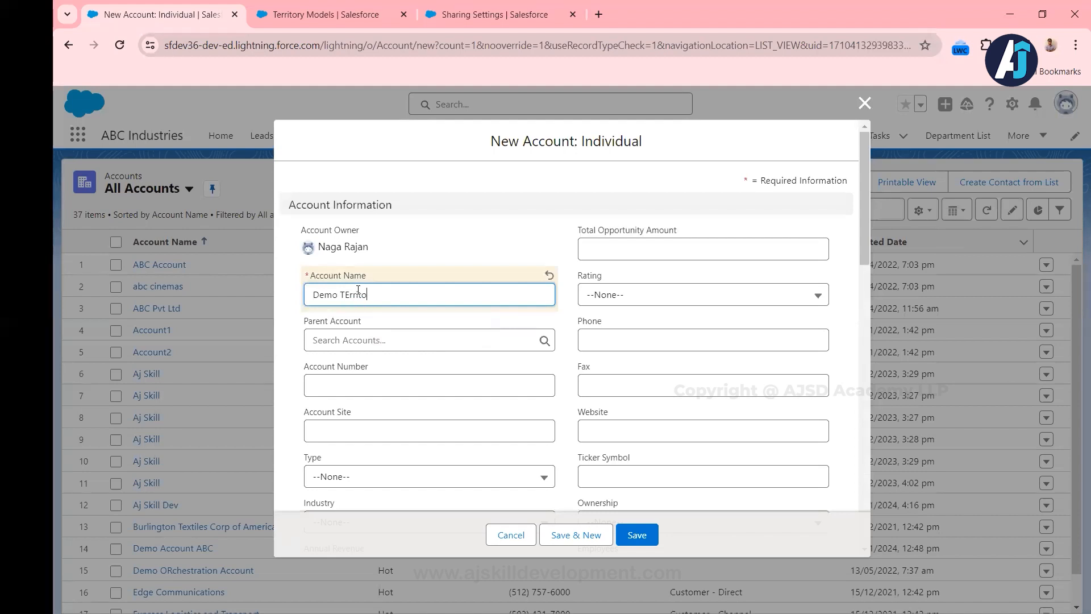
text(erritory Account)
key(Tab)
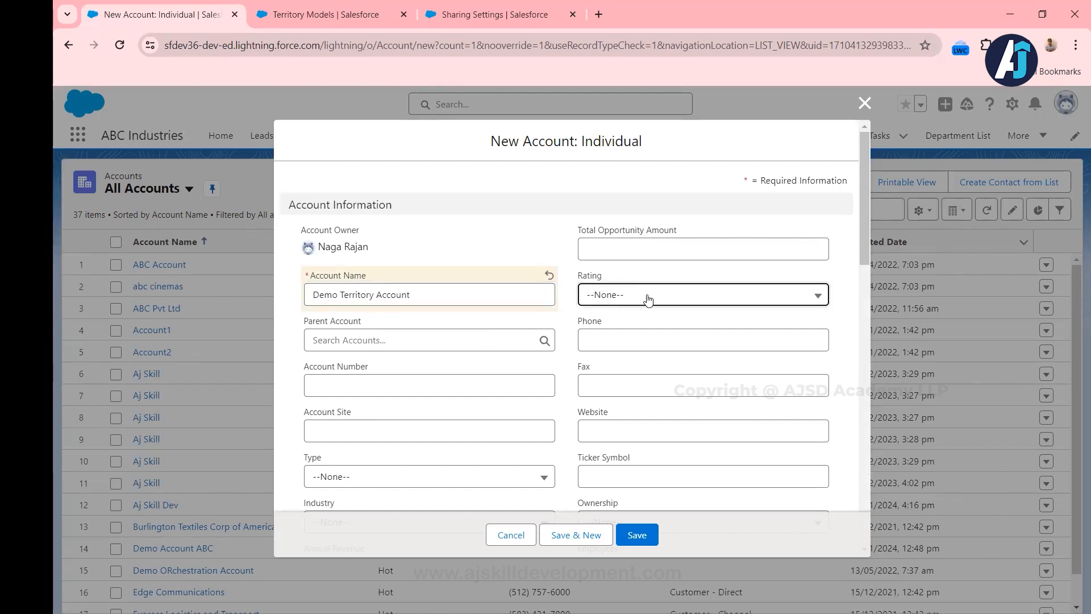
Save the new account with Chennai as its billing city, and check the record's assigned territories and users
scroll(501, 400, down, 6)
scroll(402, 393, down, 3)
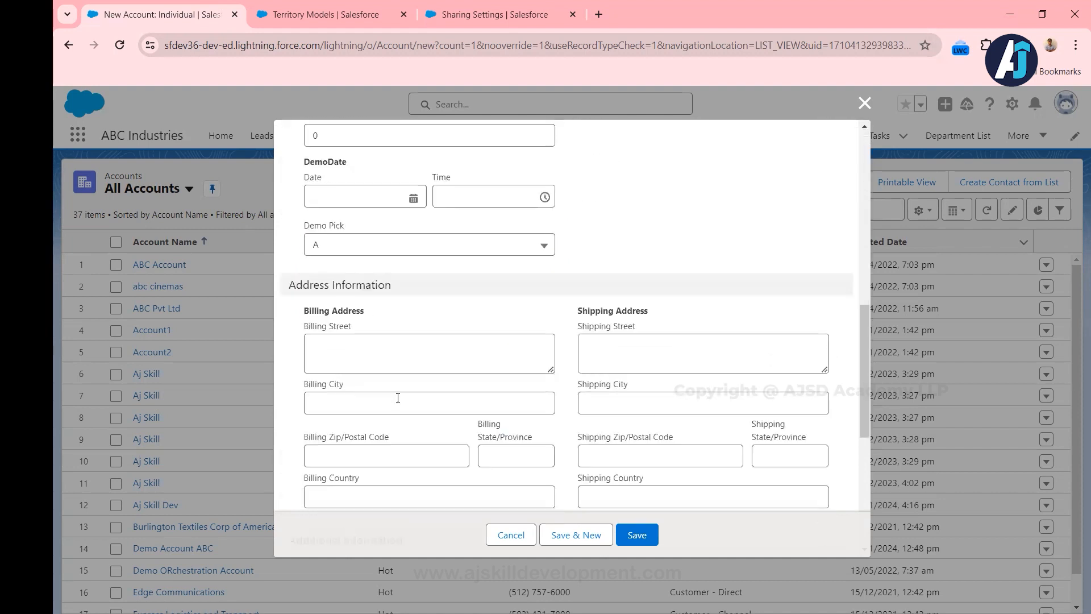
click(411, 399)
text(Chennai)
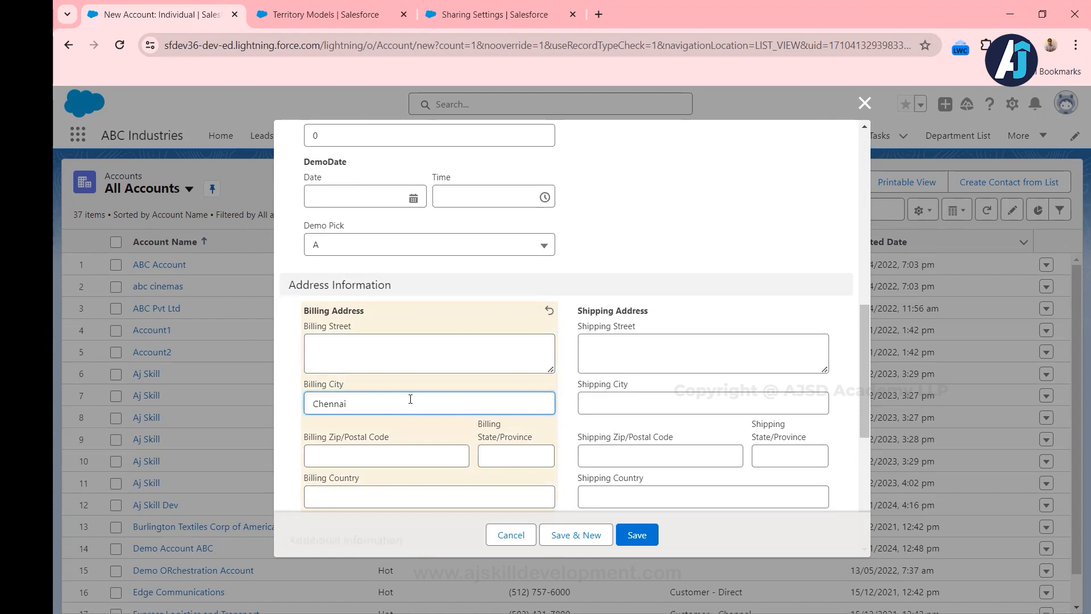
click(655, 248)
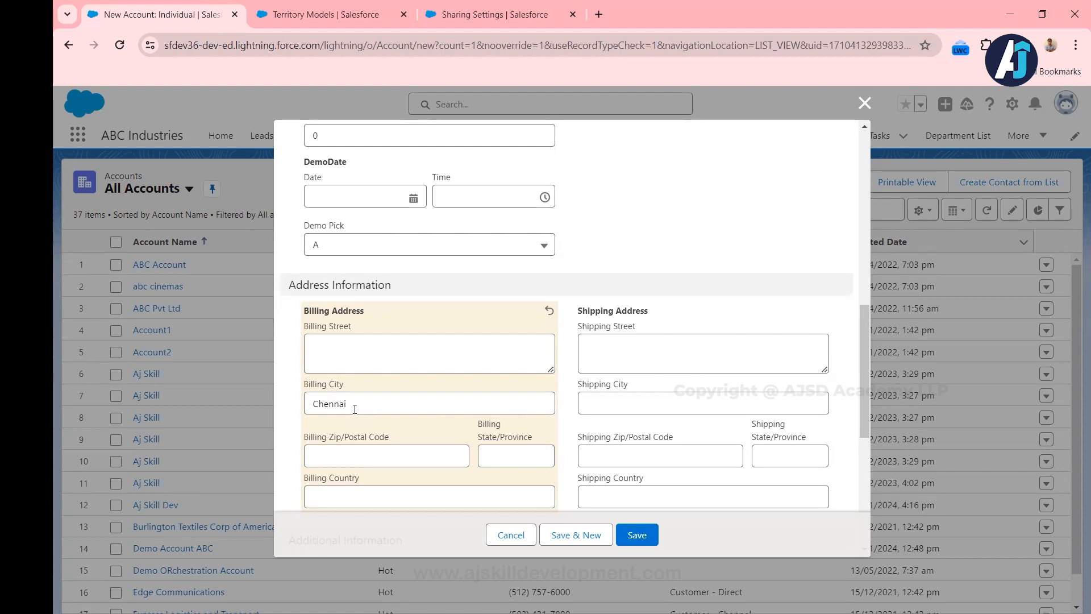
click(641, 536)
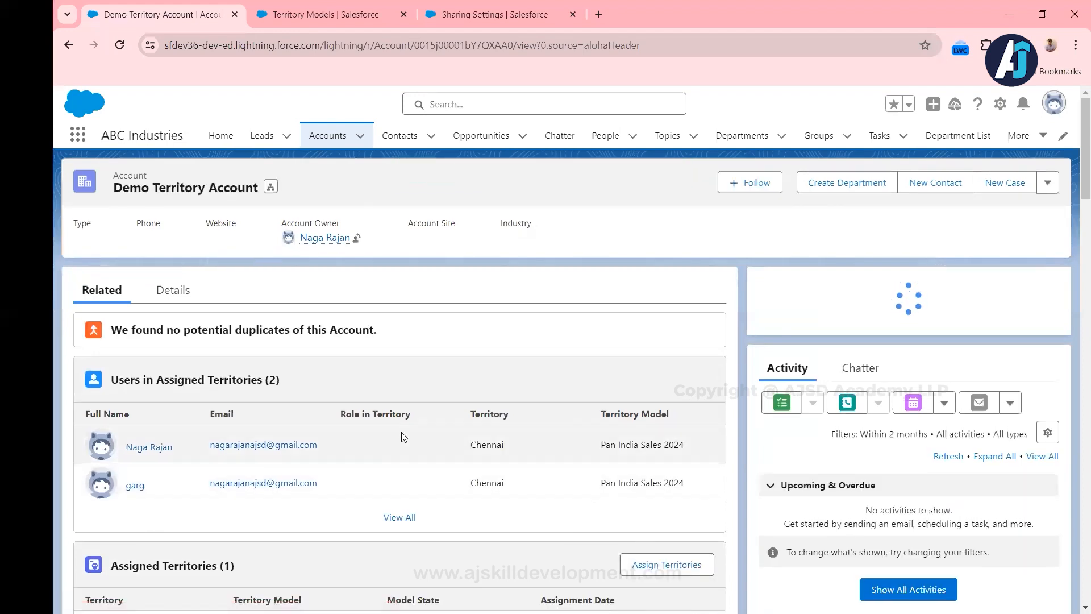
scroll(142, 460, down, 3)
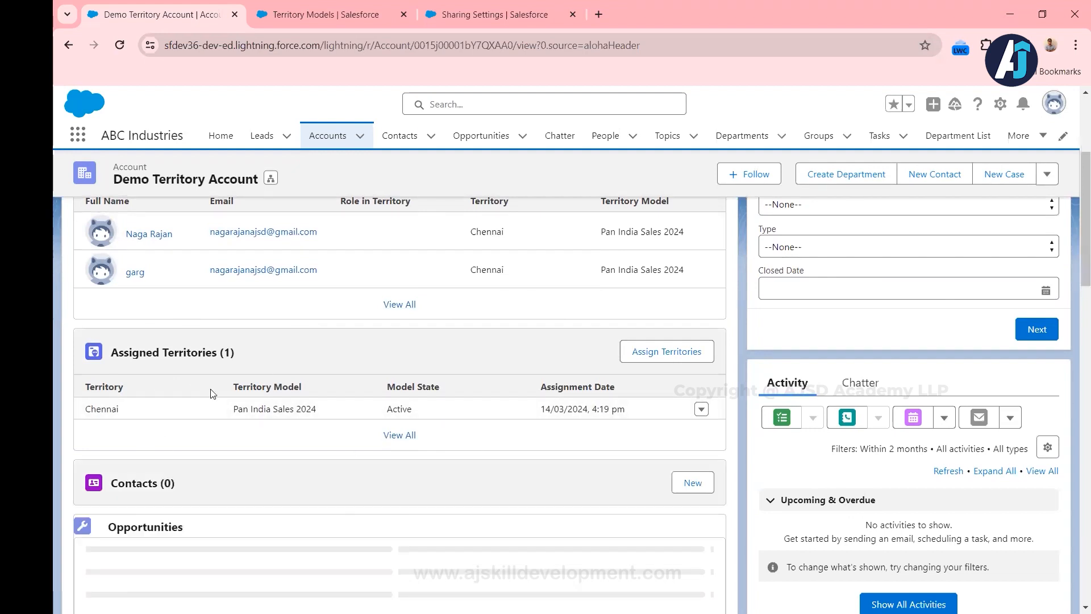
scroll(164, 412, up, 1)
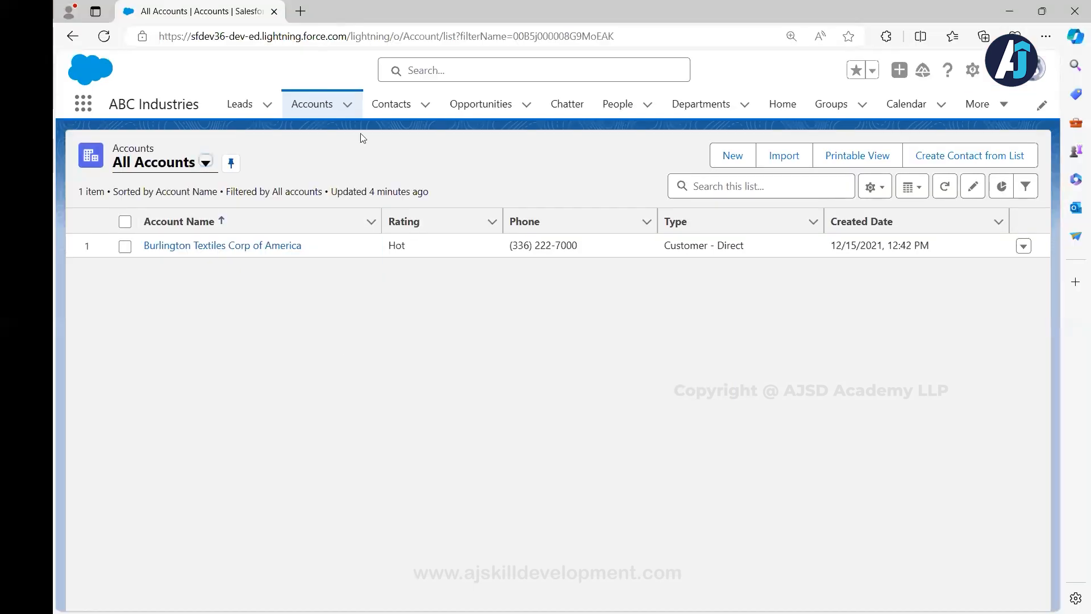
In the sales user's browser session, reload the accounts list and open Demo Territory Account to check its owner and assigned territories
click(322, 110)
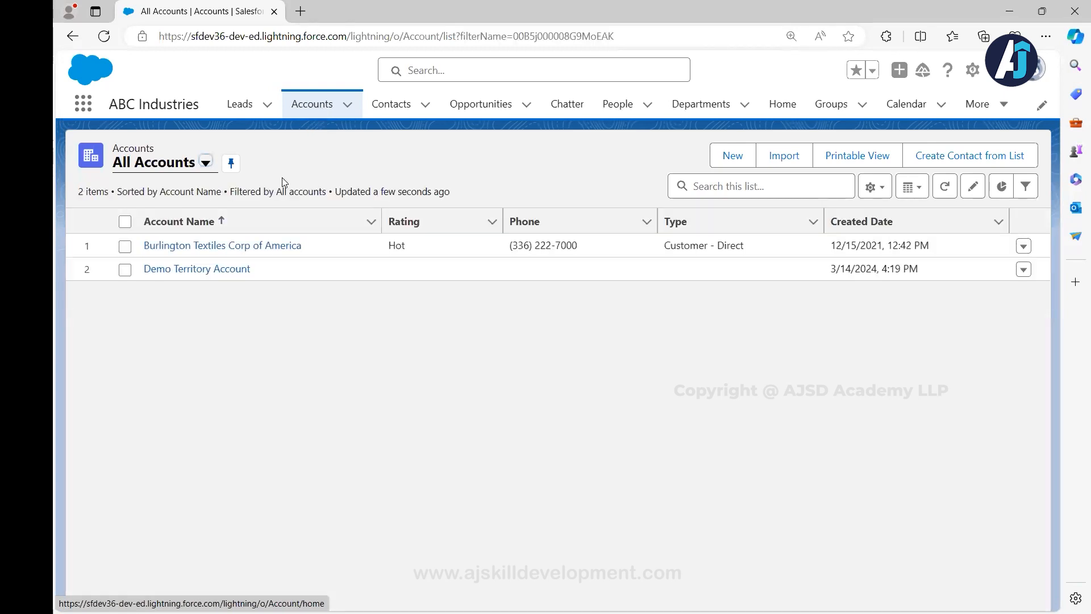
click(239, 276)
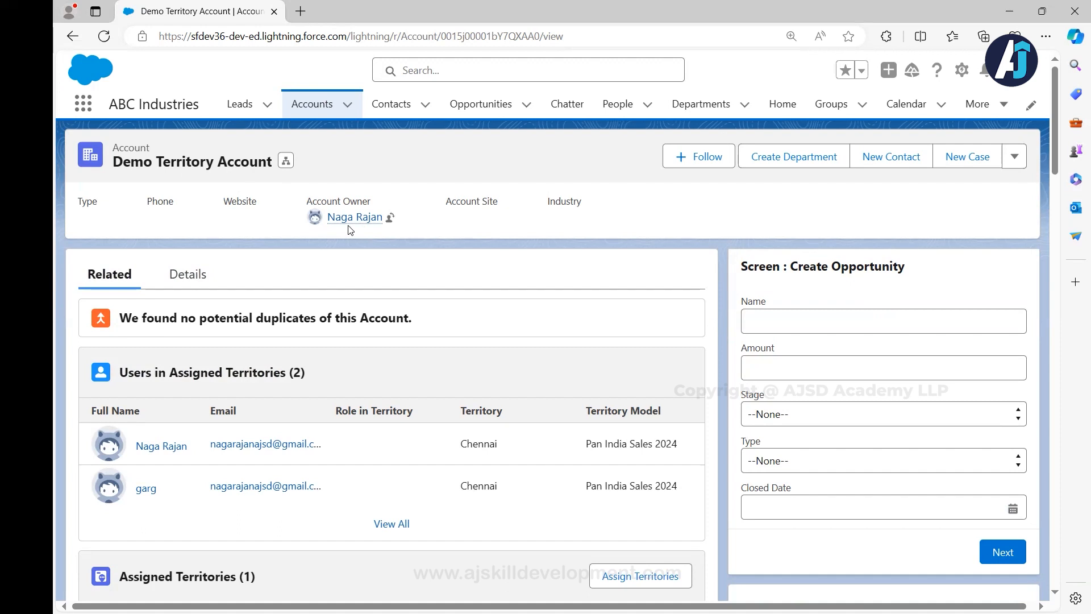
scroll(331, 294, down, 3)
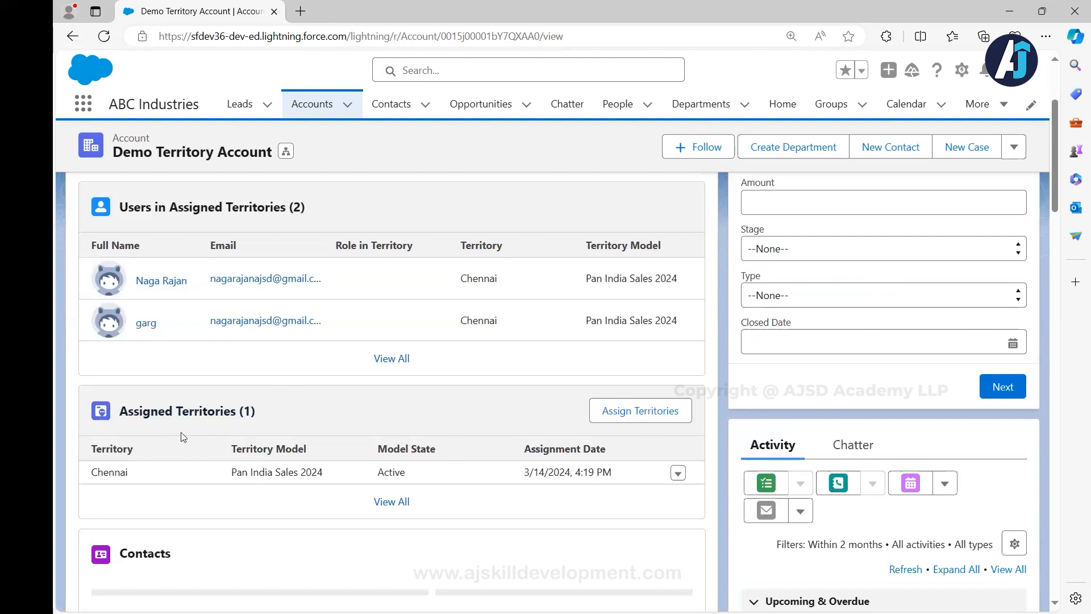
scroll(213, 419, up, 3)
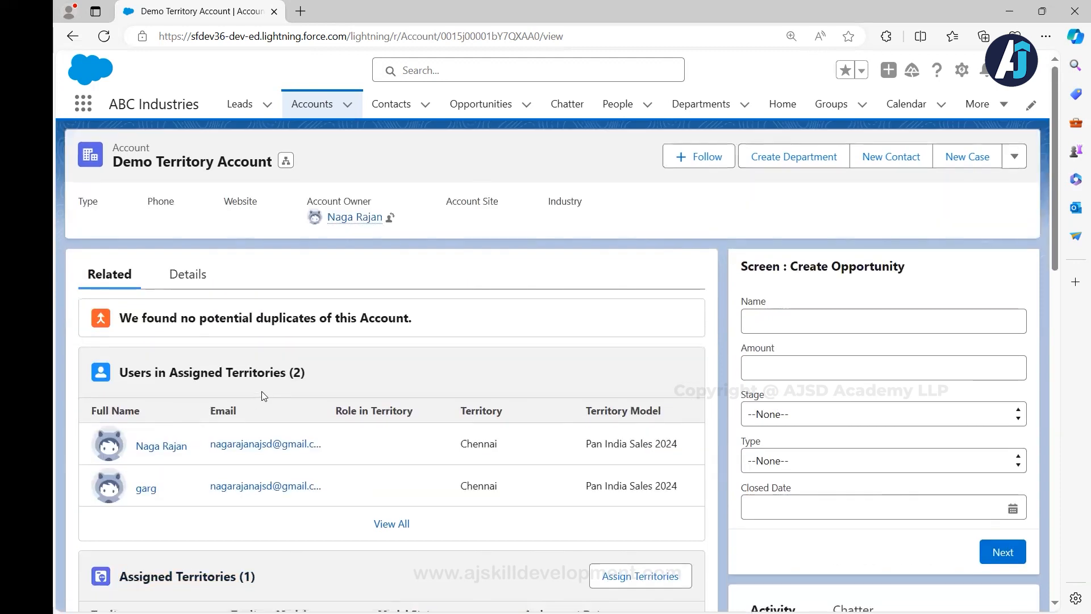
Try to set the rating of Demo Territory Account to Hot in the account details and save it
click(203, 284)
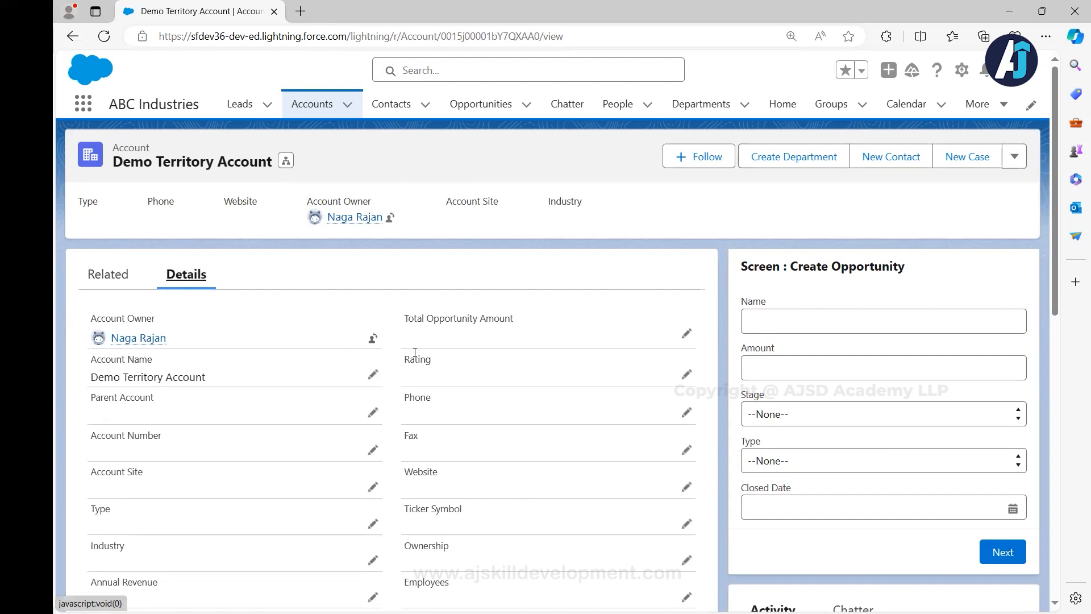
click(687, 374)
click(541, 432)
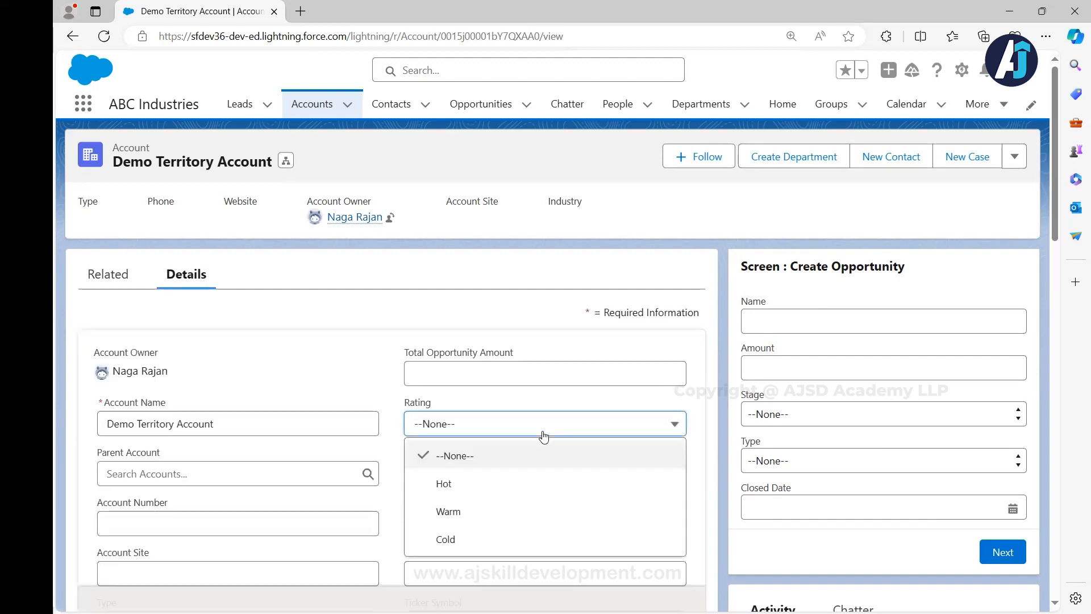
click(456, 486)
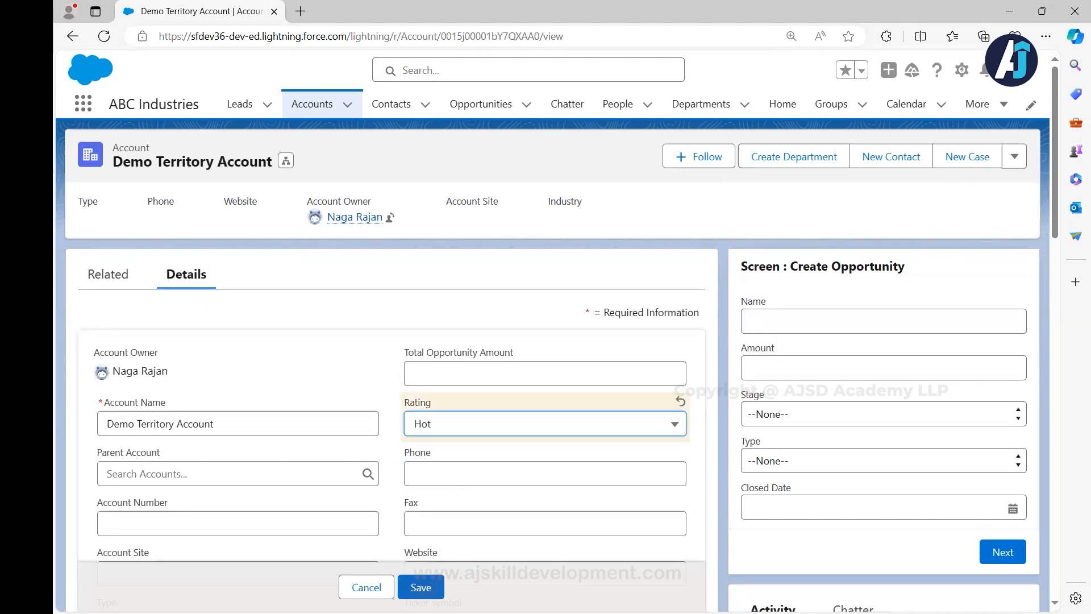
click(425, 588)
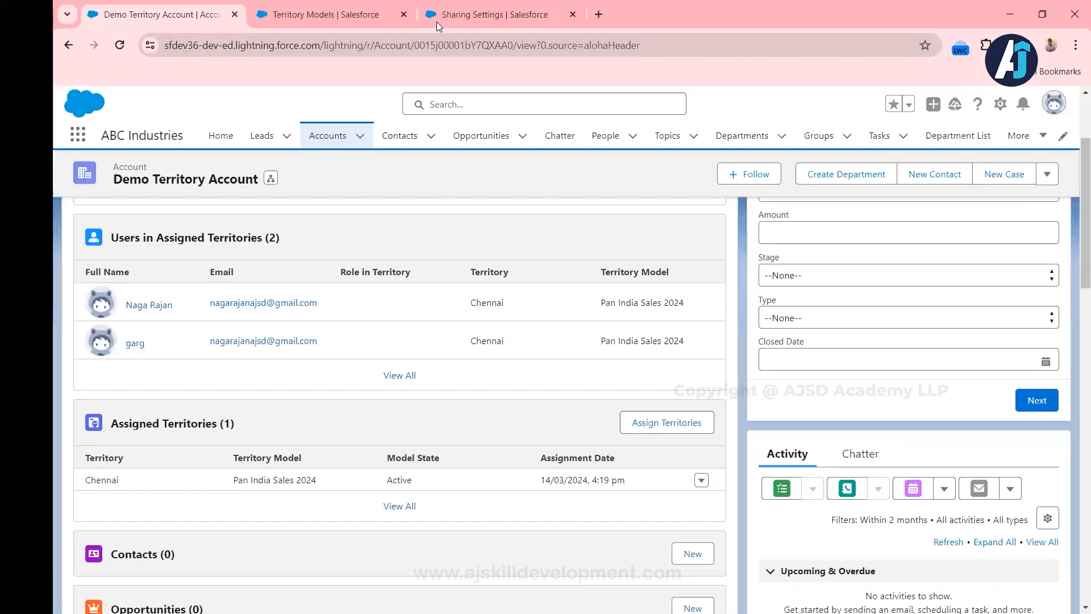
Examine the Chennai territory's account access level in the administrator's session, and discard the rating edit in the sales user's session
click(326, 19)
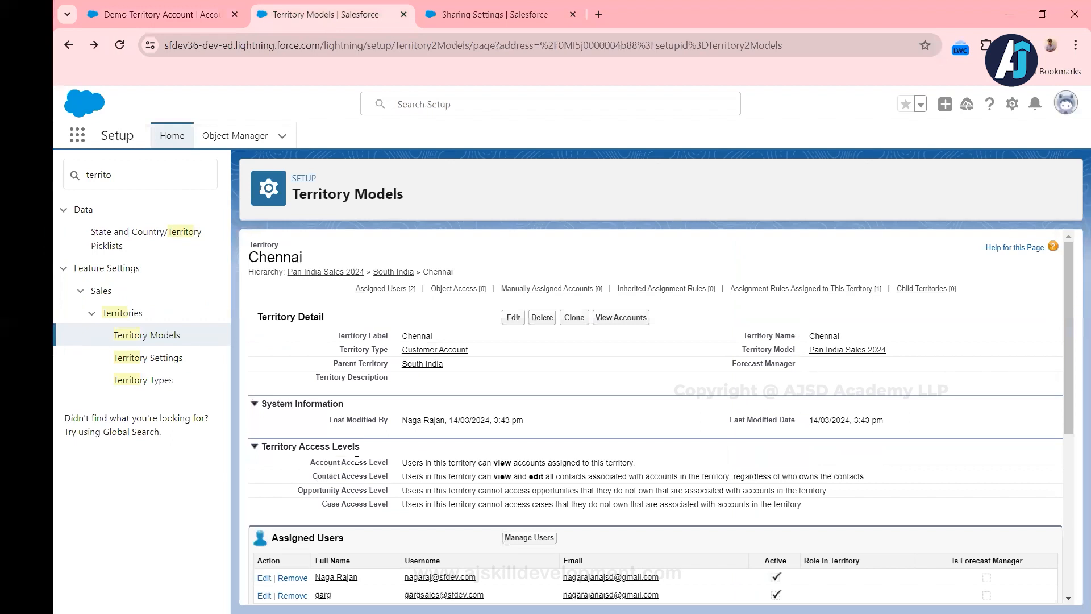
drag(341, 462, 438, 466)
click(479, 462)
drag(475, 463, 688, 468)
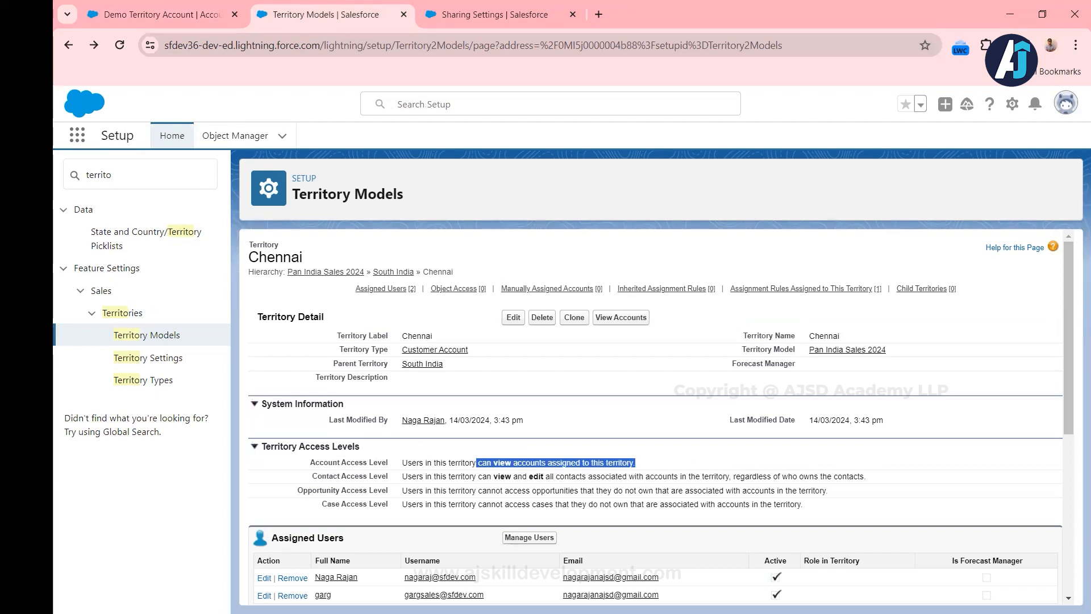
key(alt+Tab)
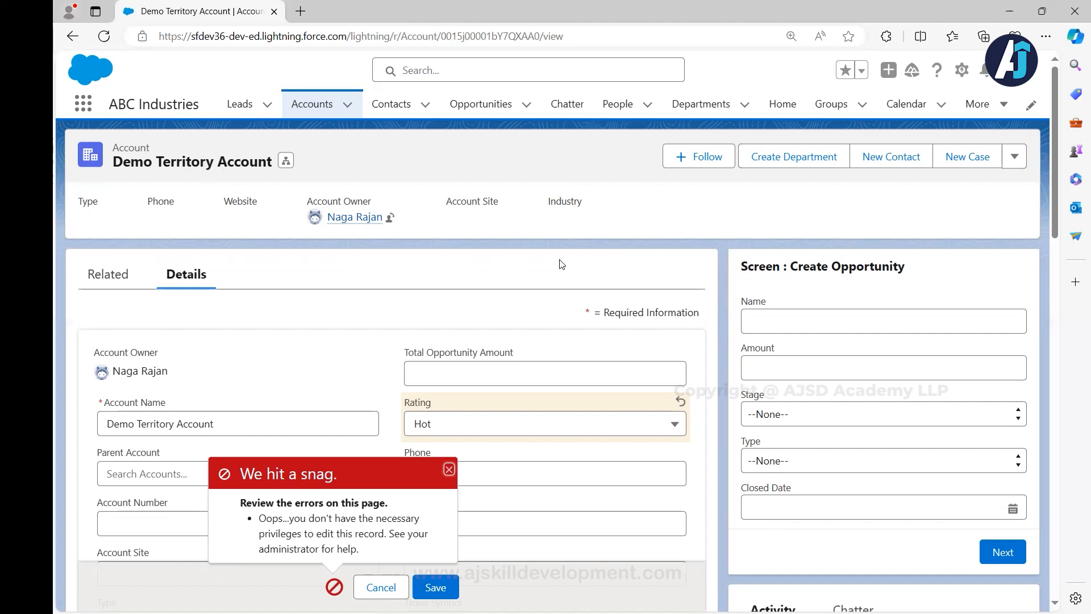
click(381, 587)
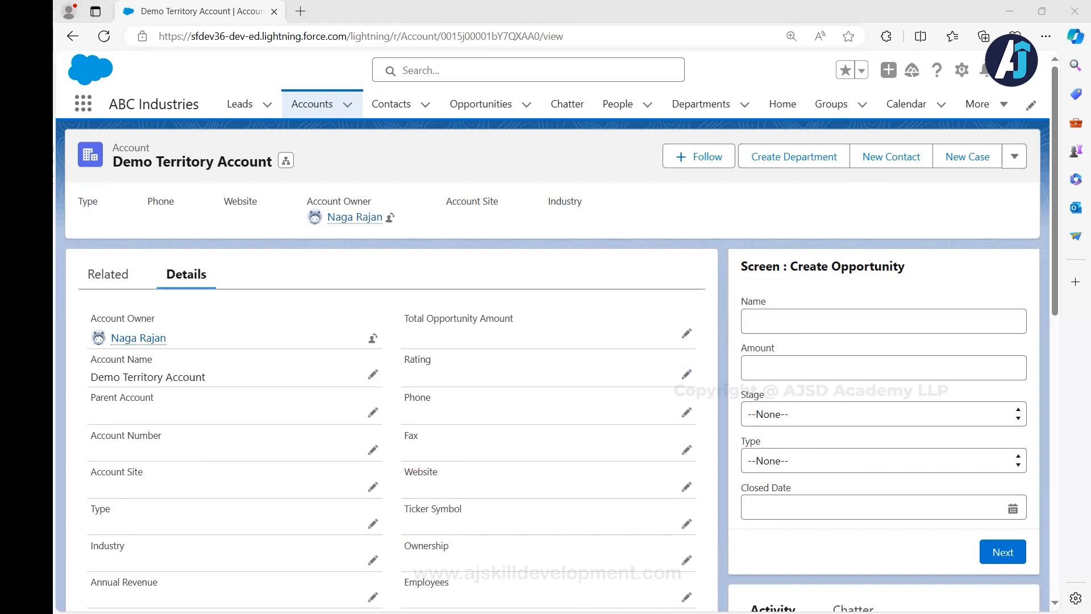
In the administrator's session, return to Demo Territory Account and start a new contact from its related contacts
key(alt+Tab)
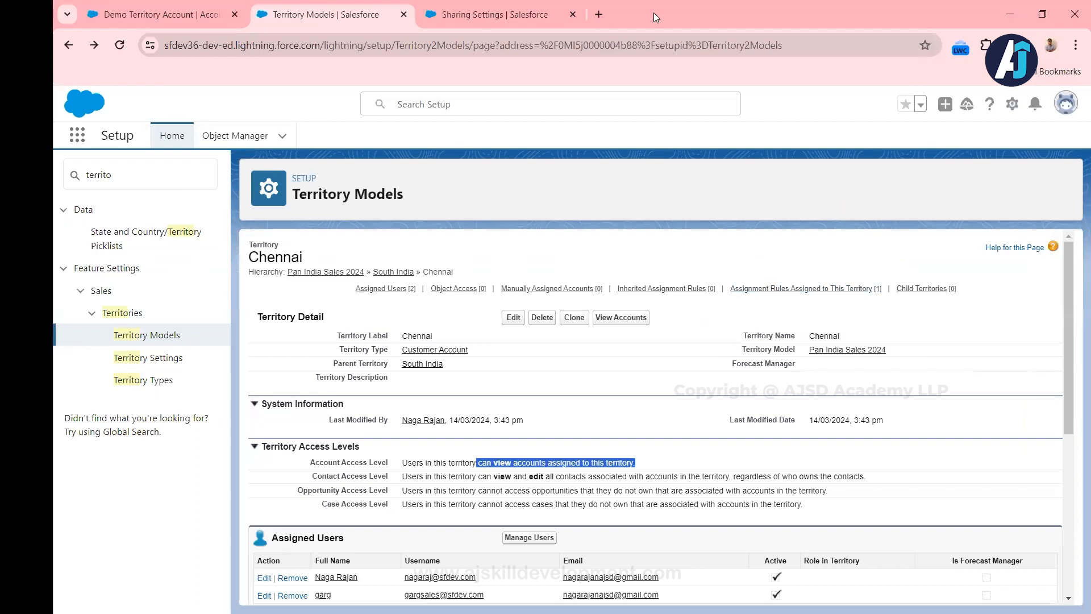
click(118, 17)
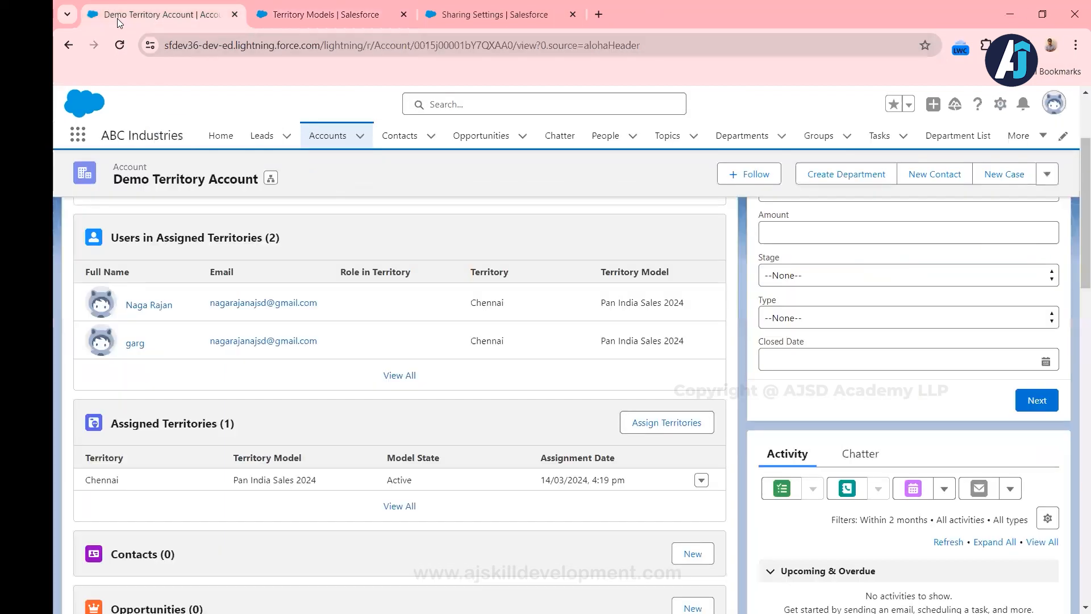
scroll(267, 379, down, 2)
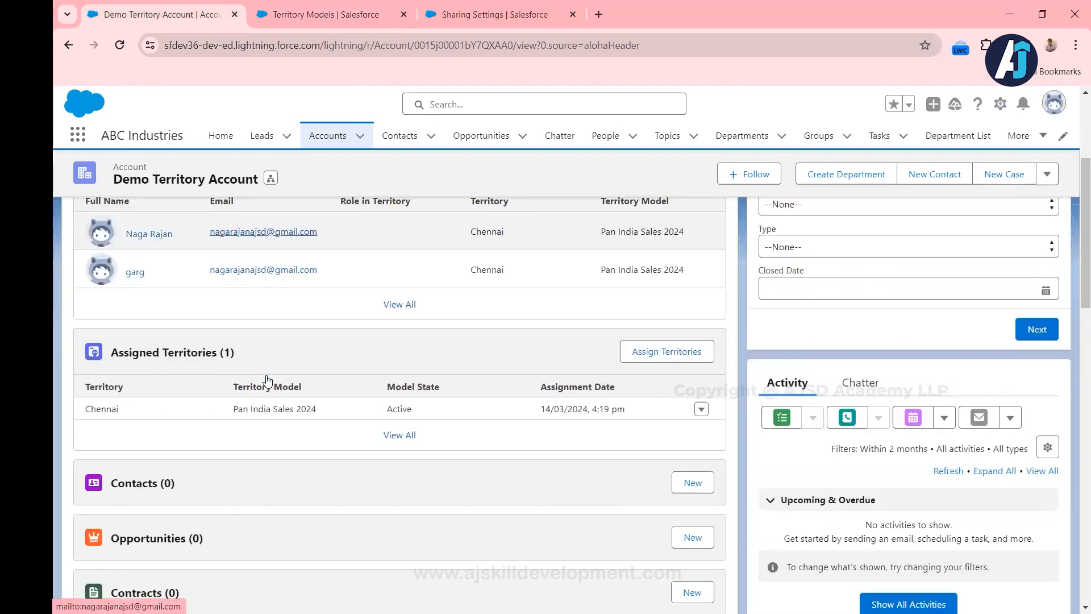
scroll(268, 381, down, 1)
scroll(269, 380, up, 3)
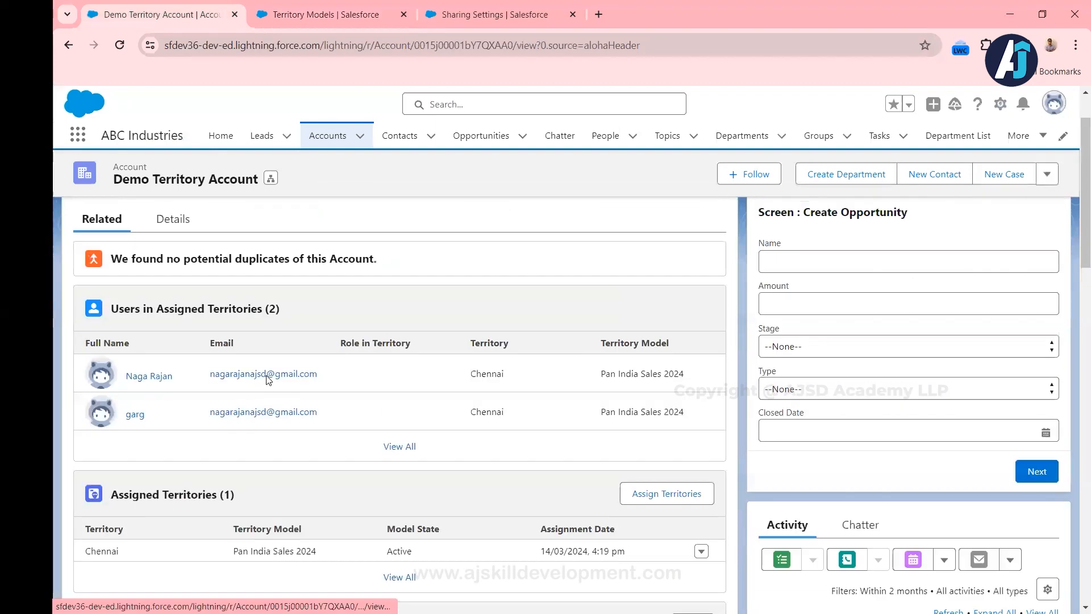
scroll(290, 348, down, 3)
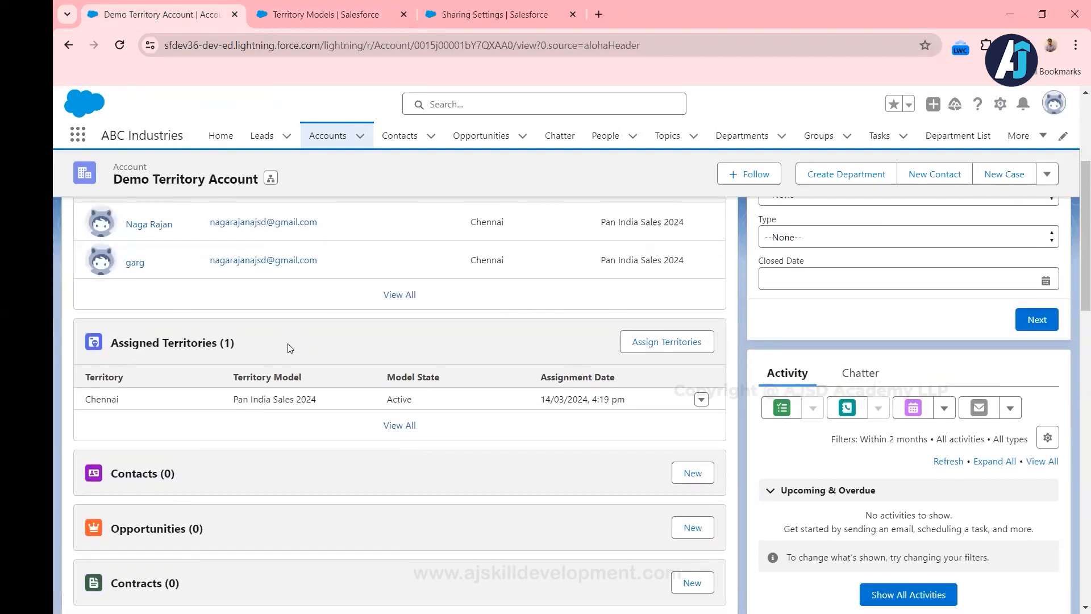
scroll(290, 348, down, 2)
click(703, 341)
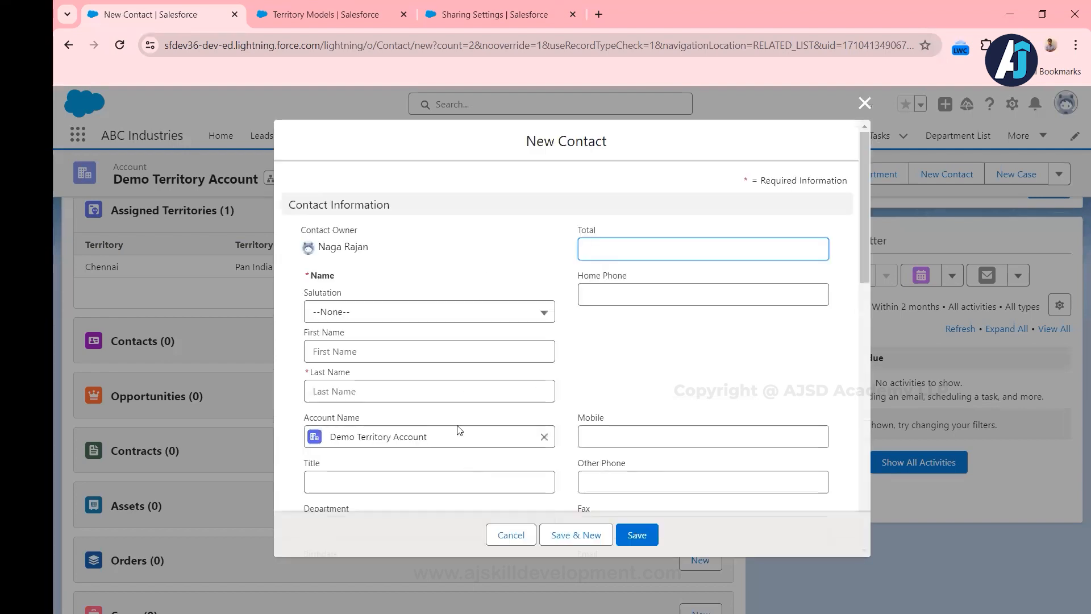
Enter the last name Demo Territory Contact and a mobile number for the new contact, and save it
click(385, 391)
text(De)
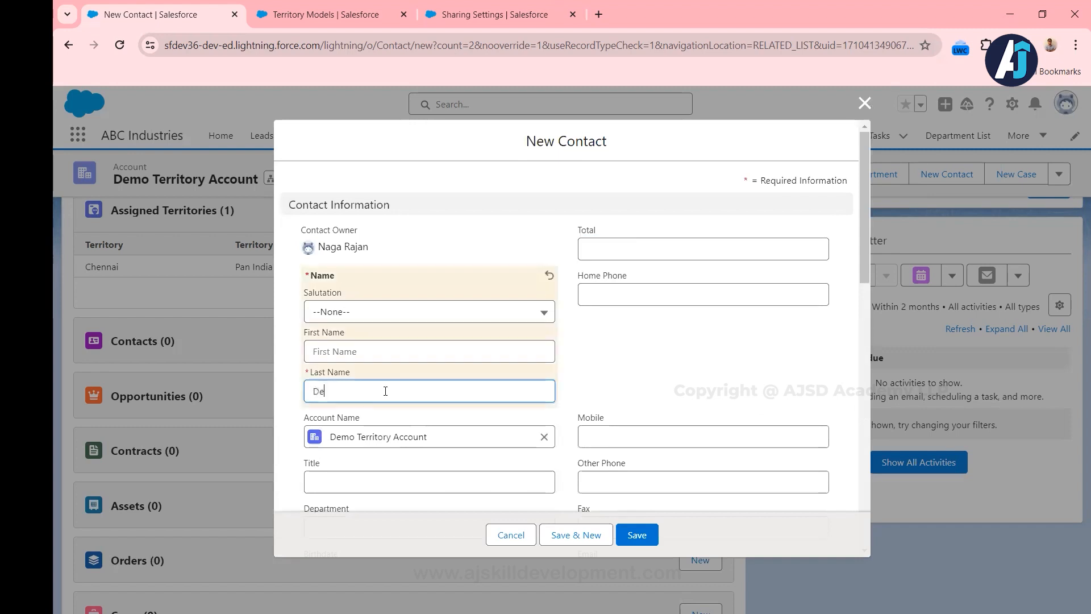
text(mo Terriotory Contact)
key(Tab)
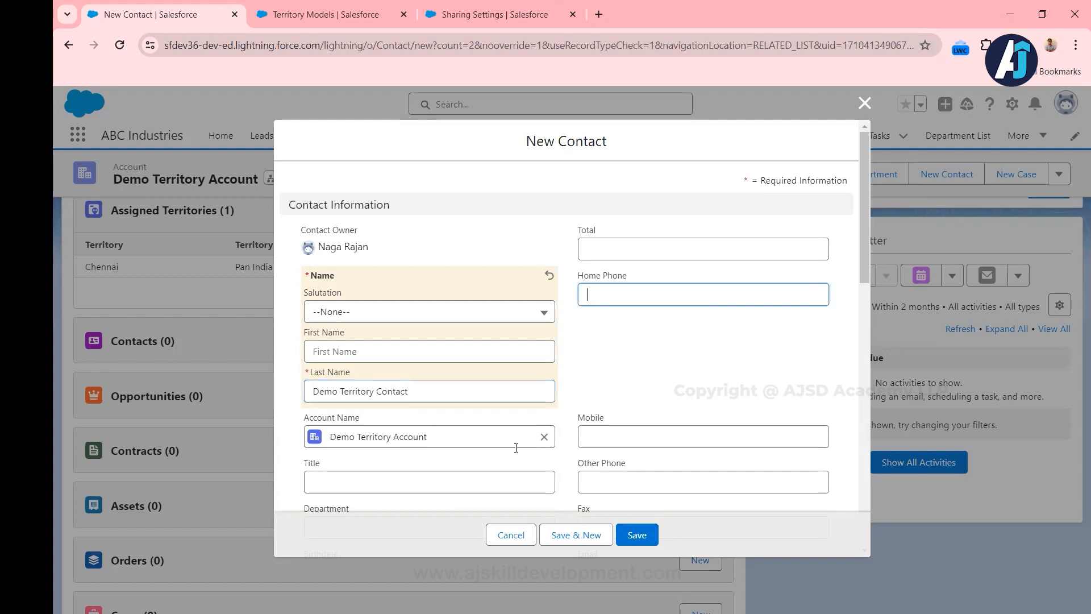
click(637, 445)
text(12344444)
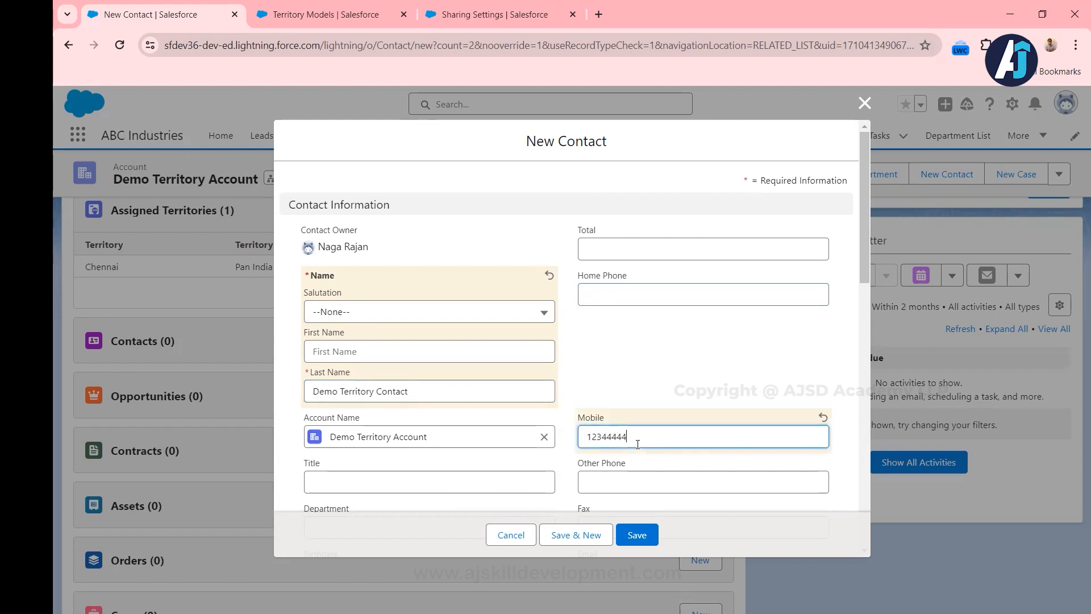
click(634, 534)
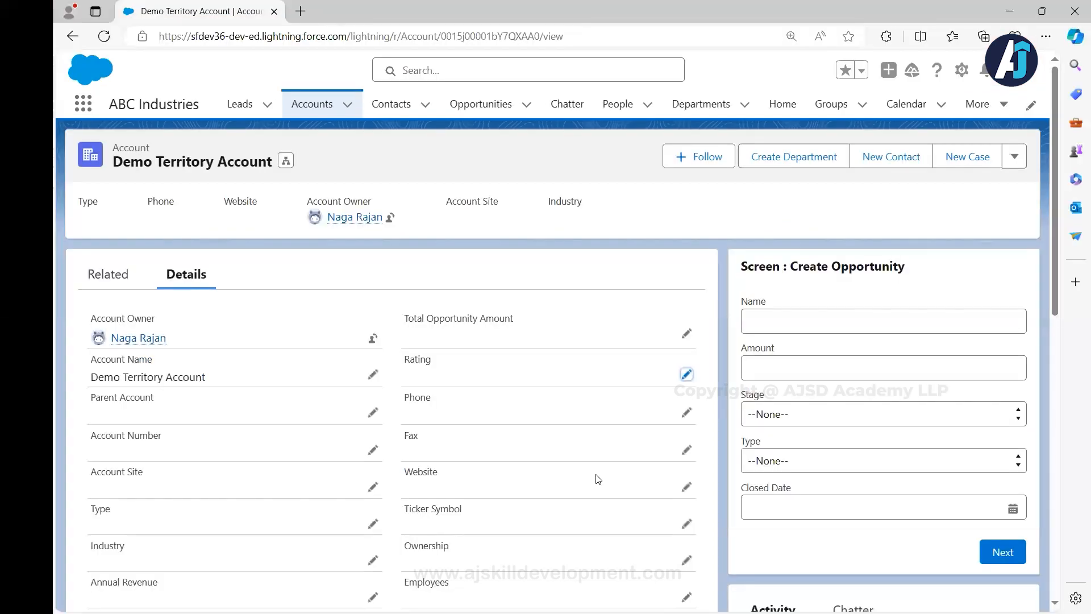
In the sales user's session, reload Demo Territory Account and check its related contacts for Demo Territory Contact
click(99, 279)
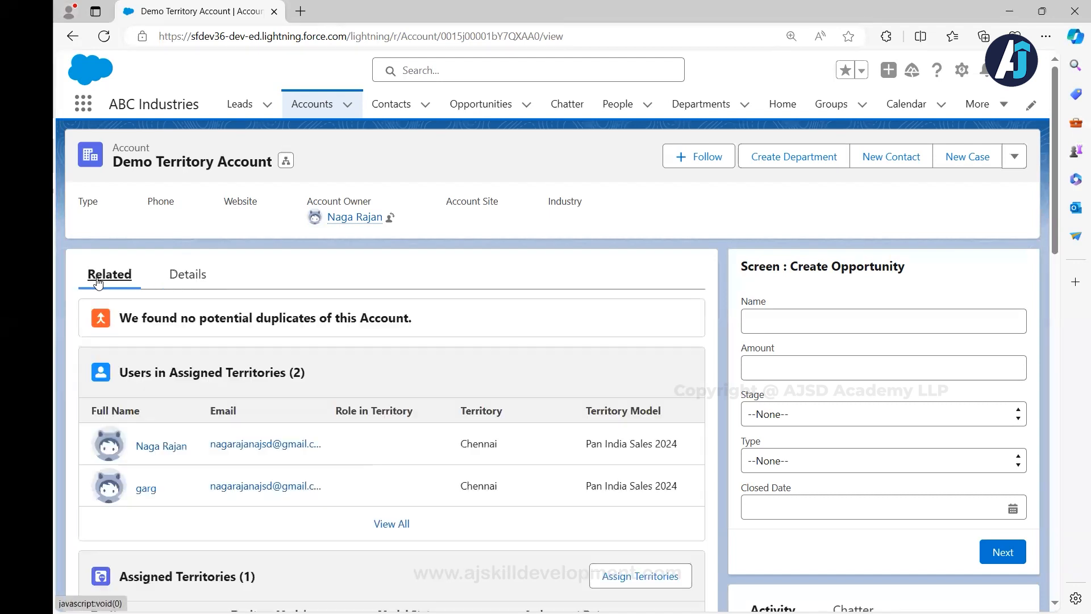
scroll(397, 357, down, 5)
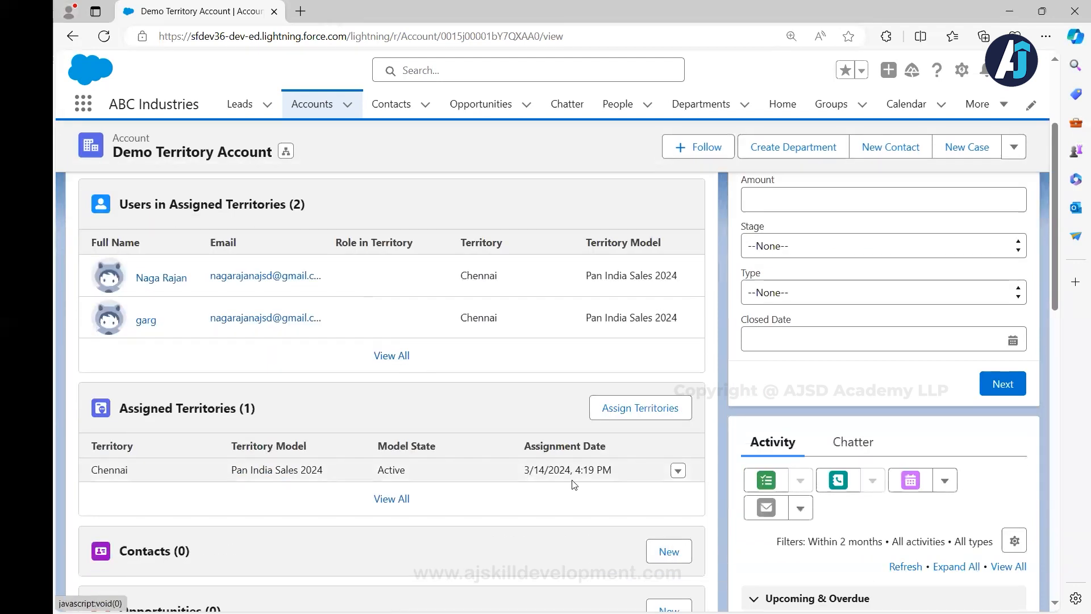
click(104, 36)
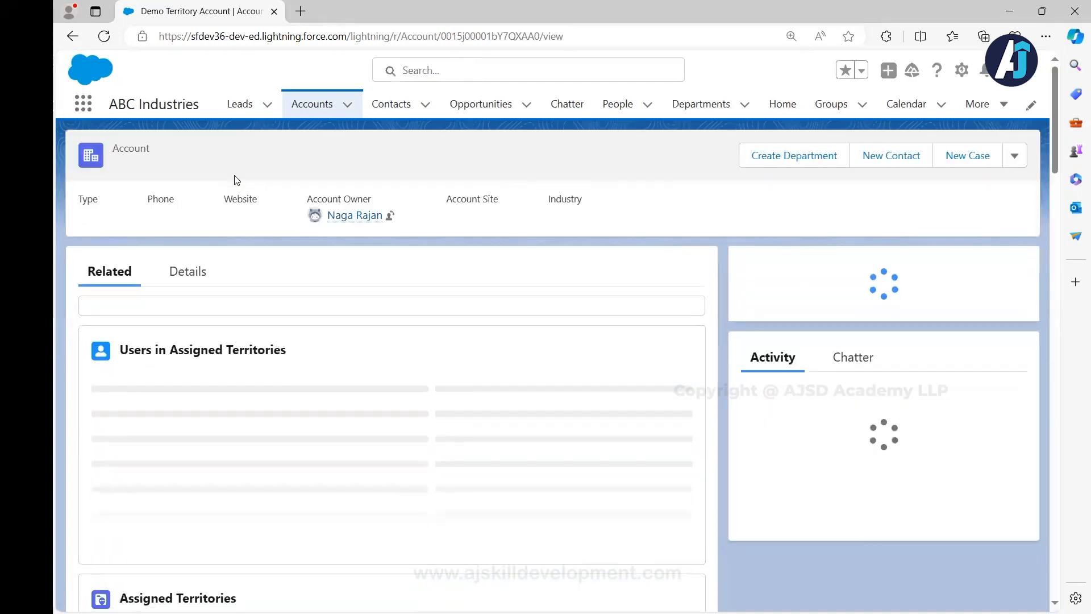
scroll(237, 180, down, 5)
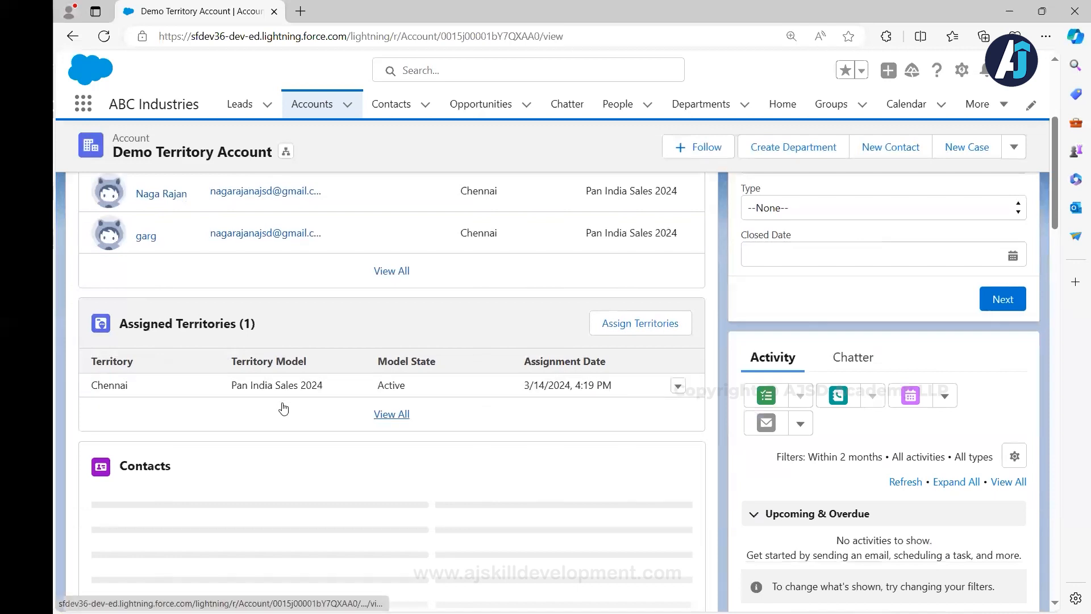
scroll(284, 408, down, 1)
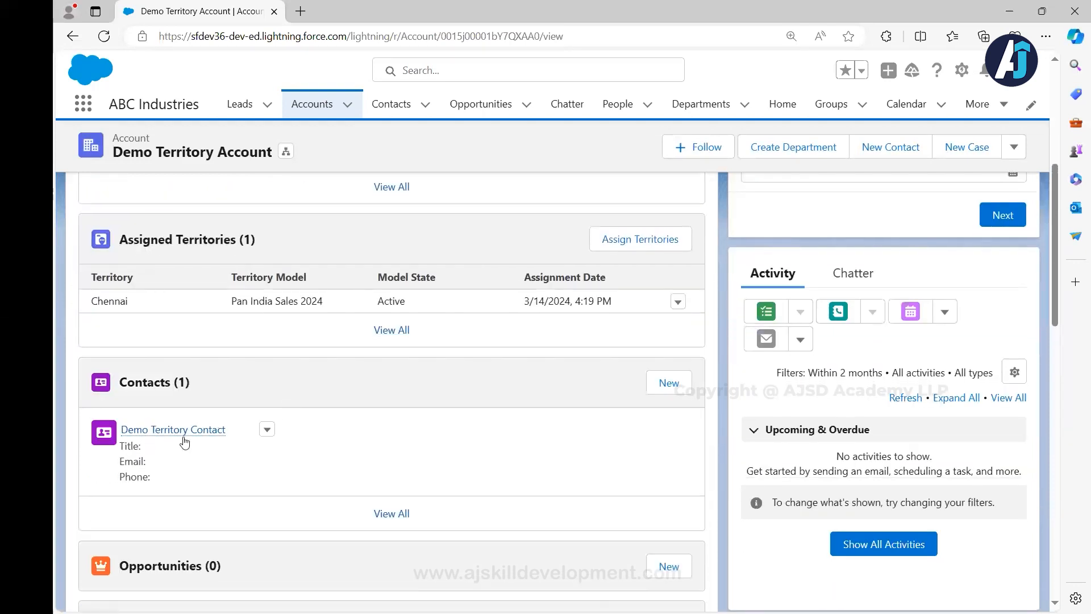
mouse_move(193, 432)
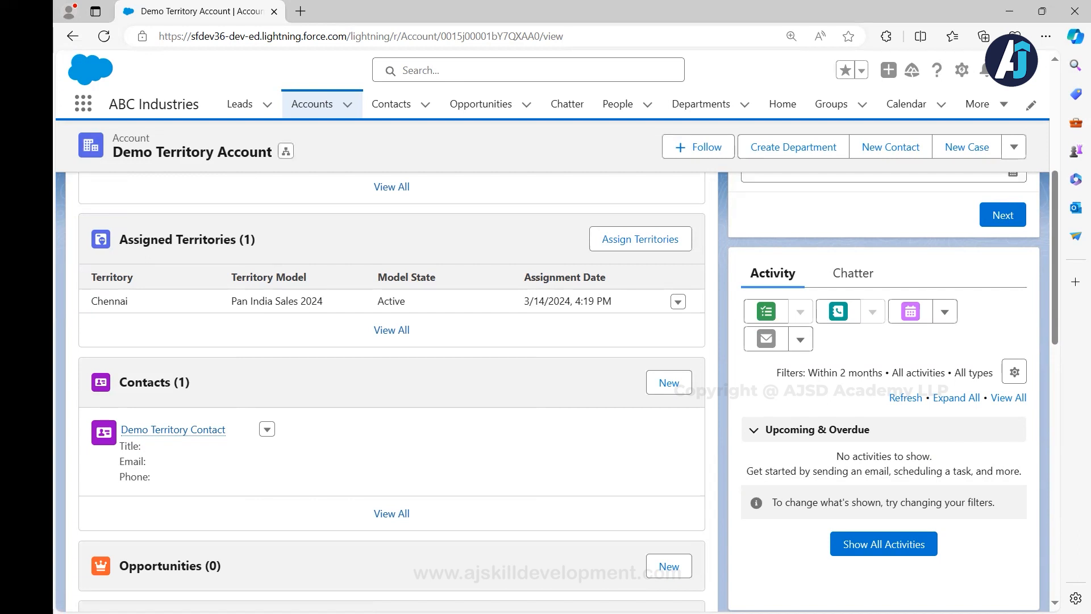
In the administrator's session, examine the Chennai territory's contact access level and return to Demo Territory Account
key(alt+Tab)
click(327, 15)
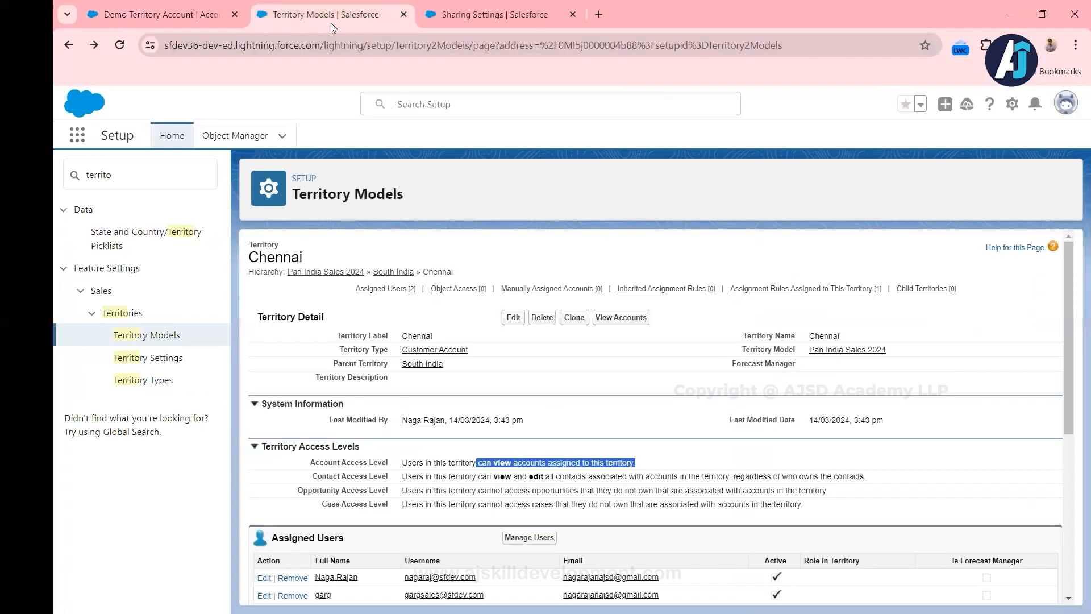
drag(342, 475, 874, 476)
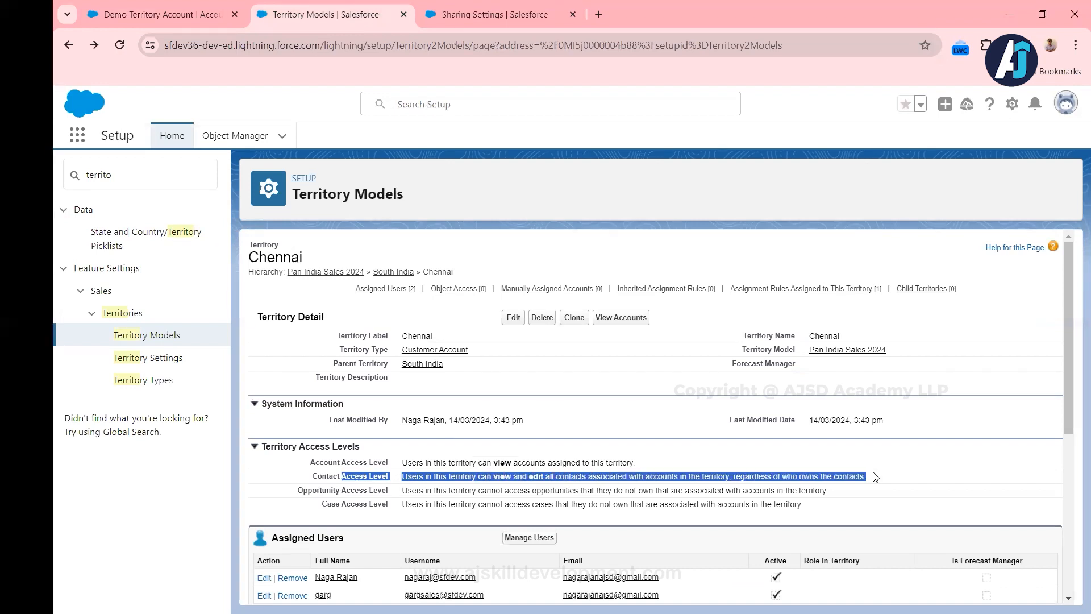
click(182, 17)
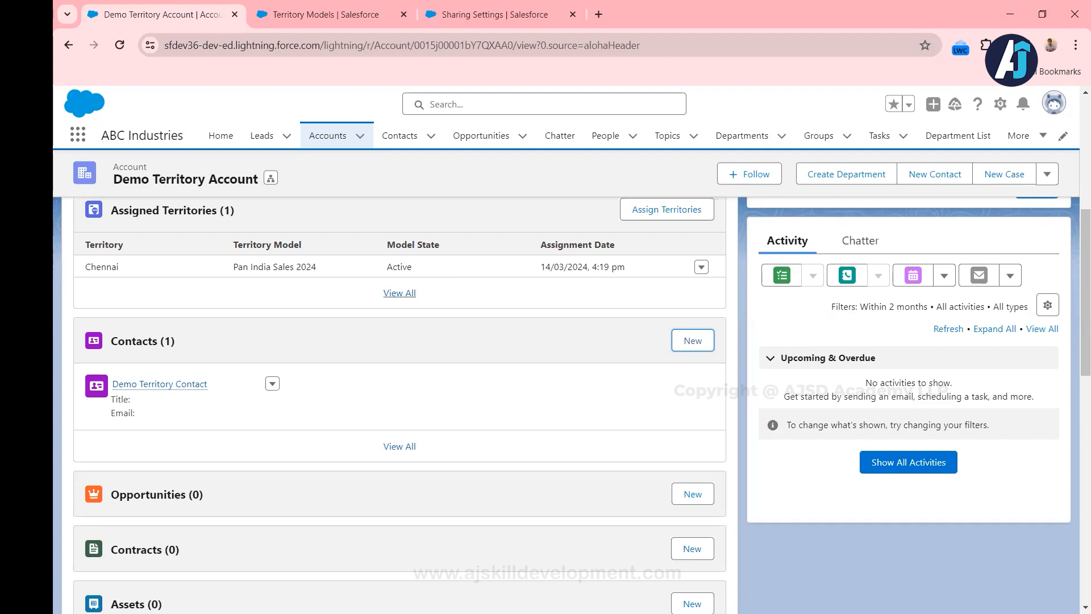
key(alt+Tab)
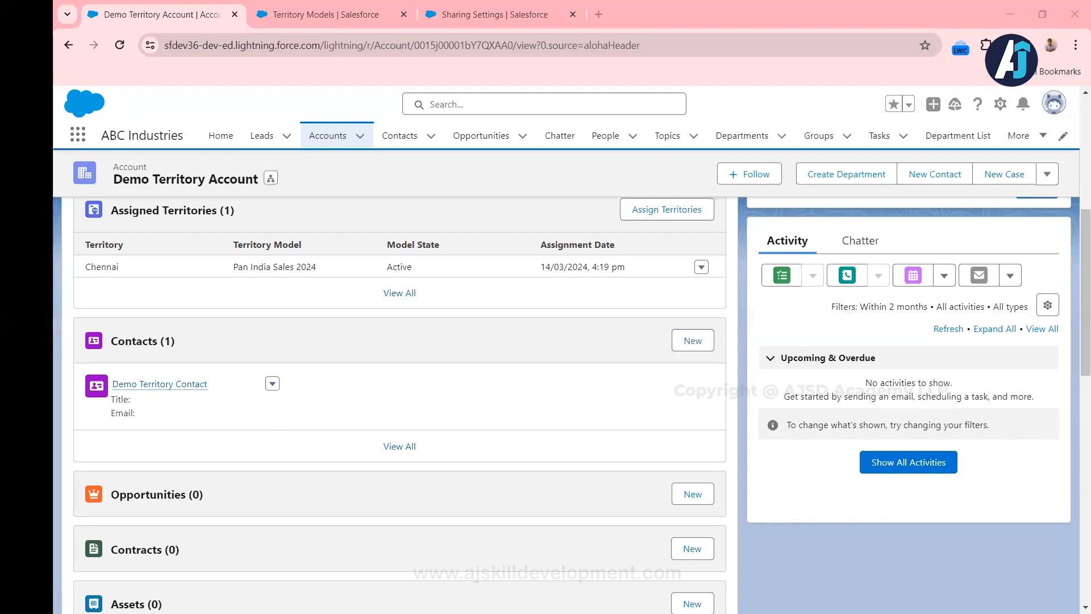
key(alt+Tab)
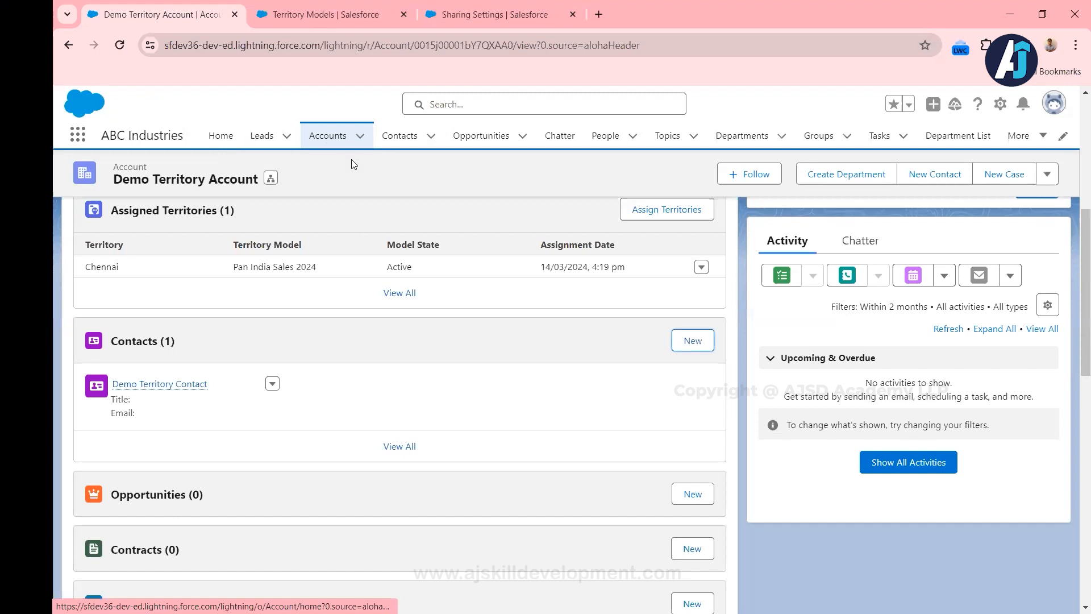
Start a new opportunity from Demo Territory Account's related opportunities and name it Demo Territory Opp
scroll(577, 392, down, 3)
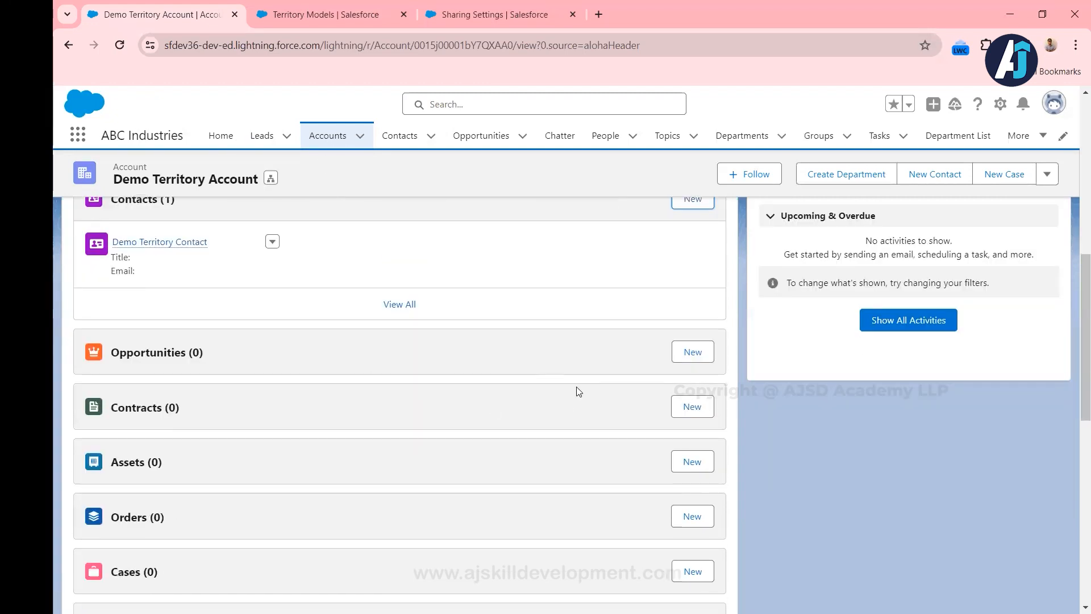
click(694, 352)
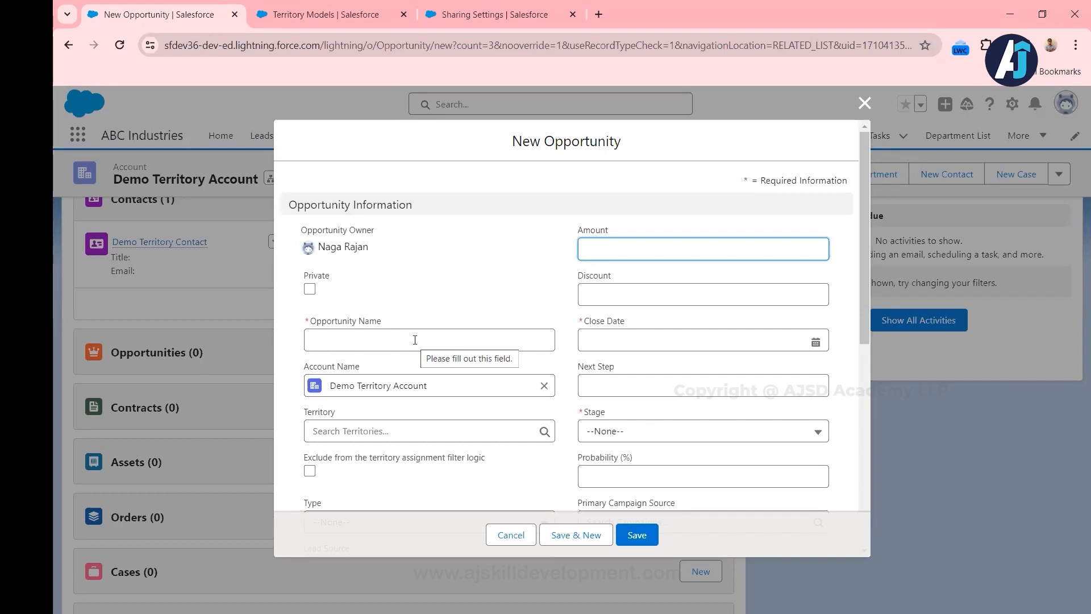
click(415, 340)
text(Demo )
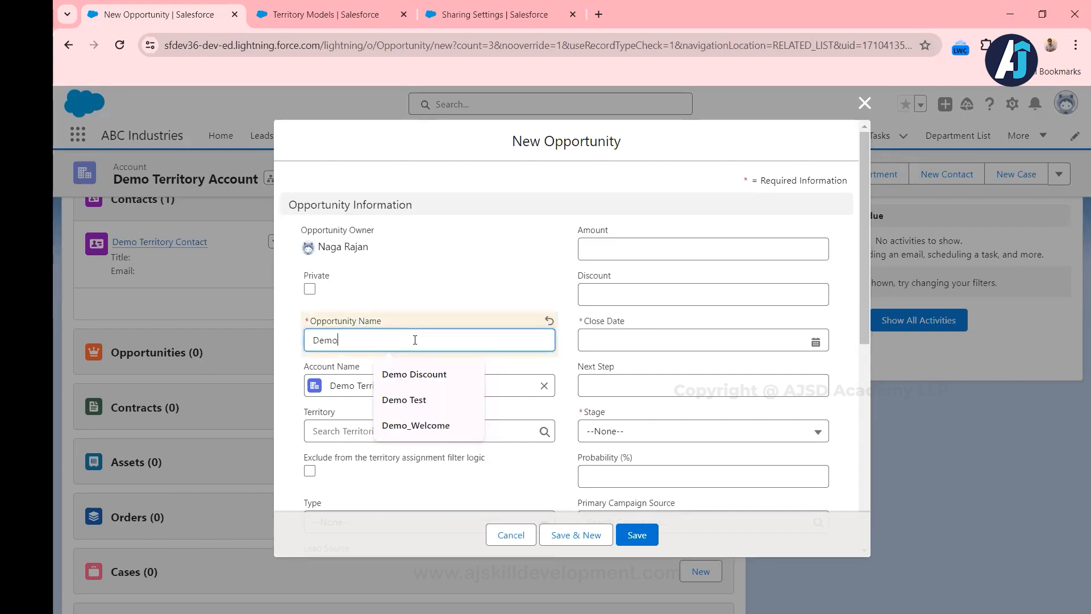
text(Terr)
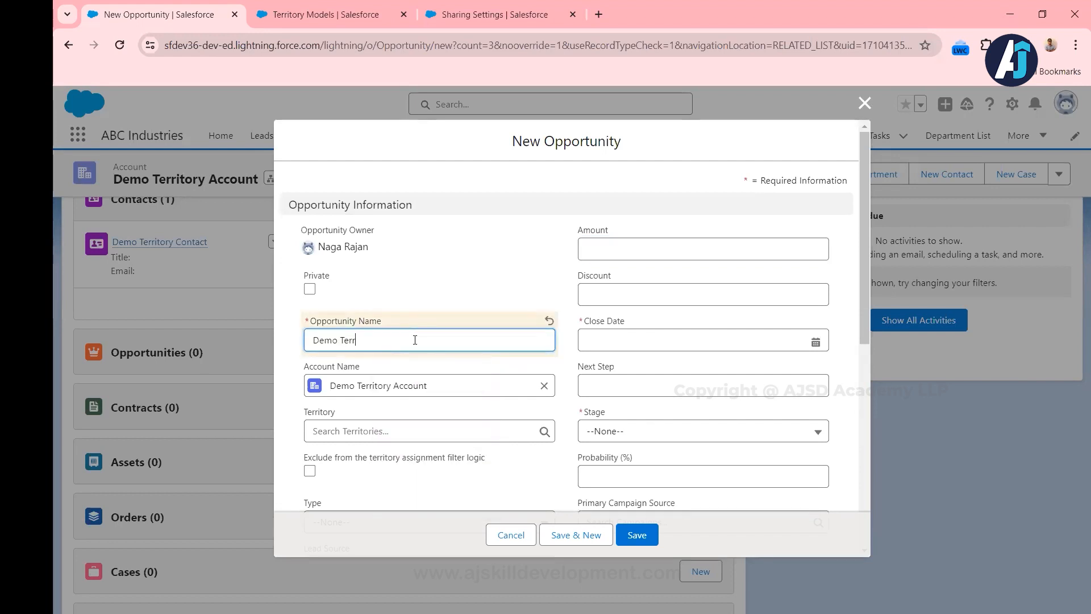
text(otory Opp)
key(Tab)
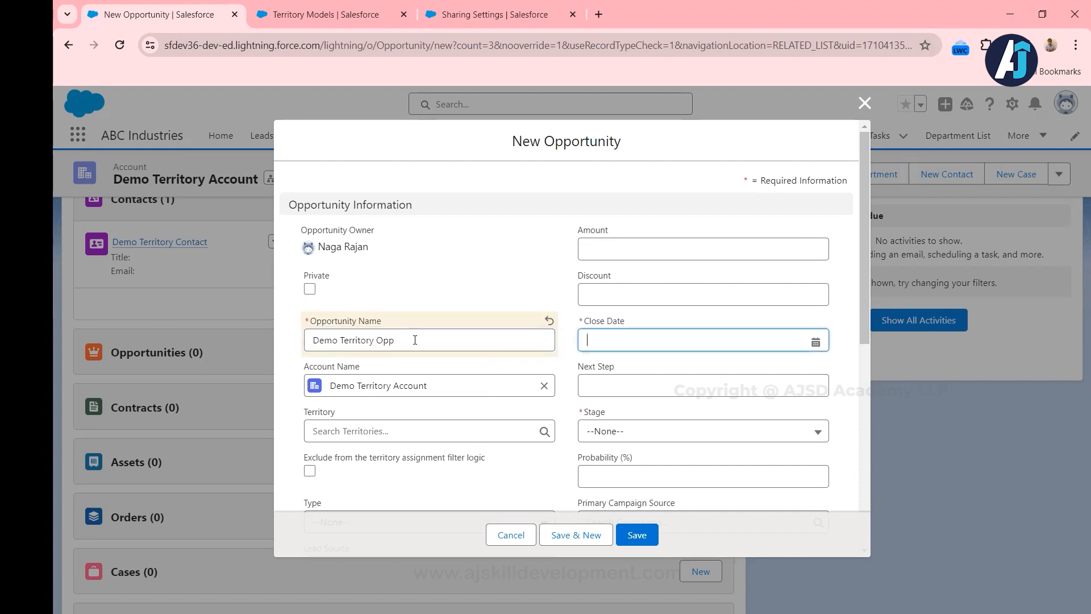
Set the opportunity's close date to 22/03/2024 and its stage to Prospecting, and save it
click(807, 341)
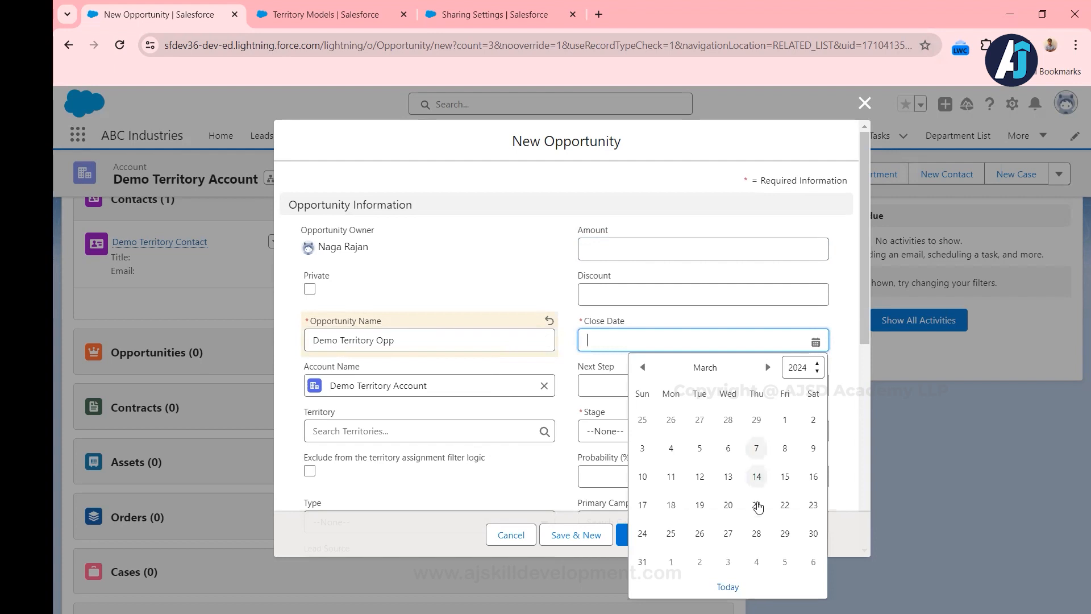
click(785, 505)
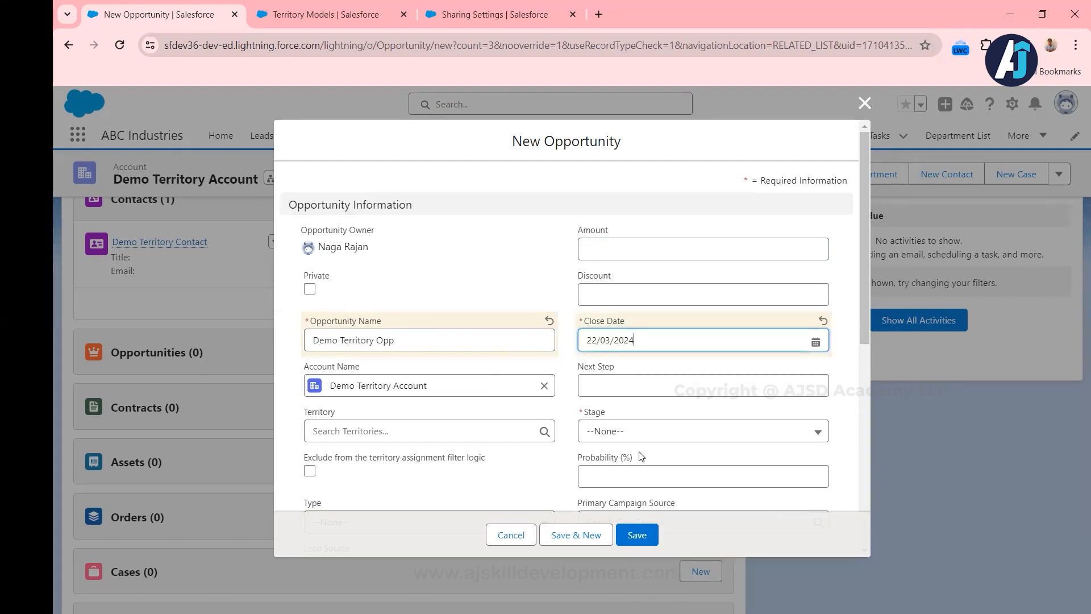
click(673, 437)
click(650, 265)
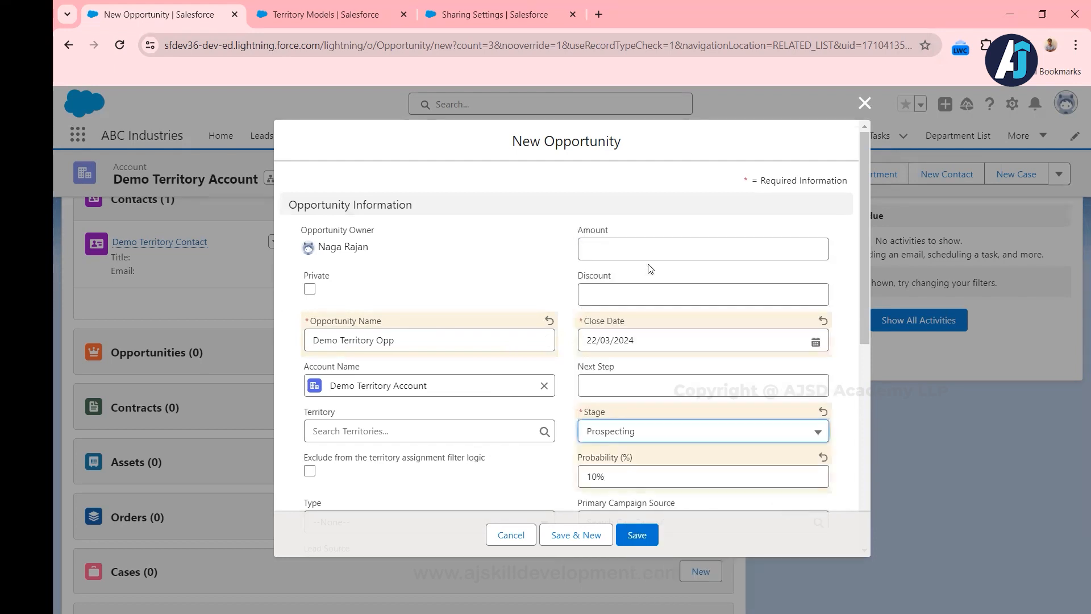
click(637, 534)
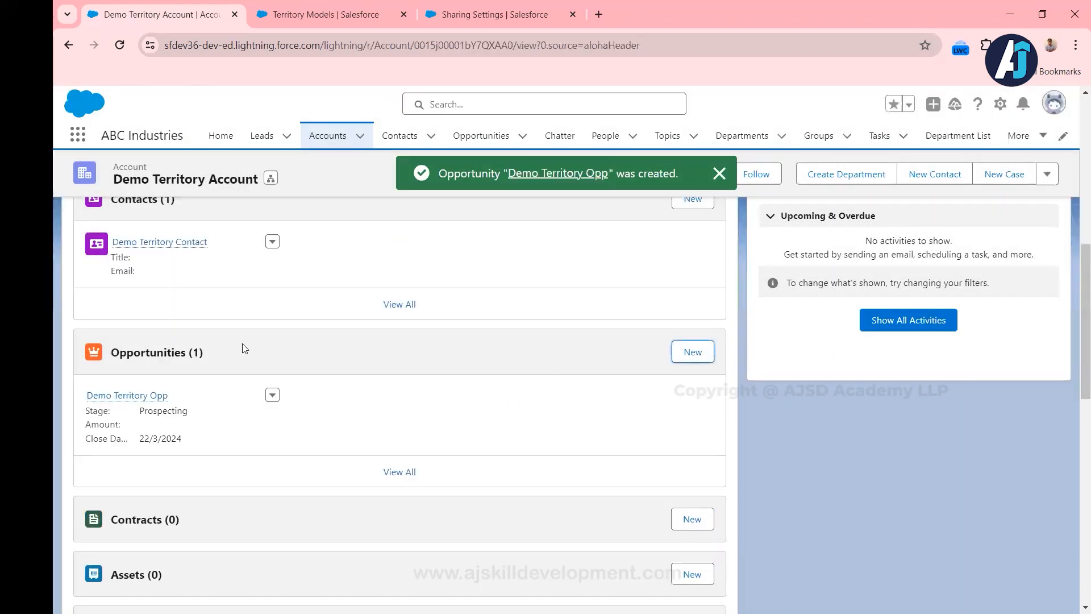
In the sales user's session, reload Demo Territory Account and check its related opportunities for Demo Territory Opp
scroll(245, 348, up, 2)
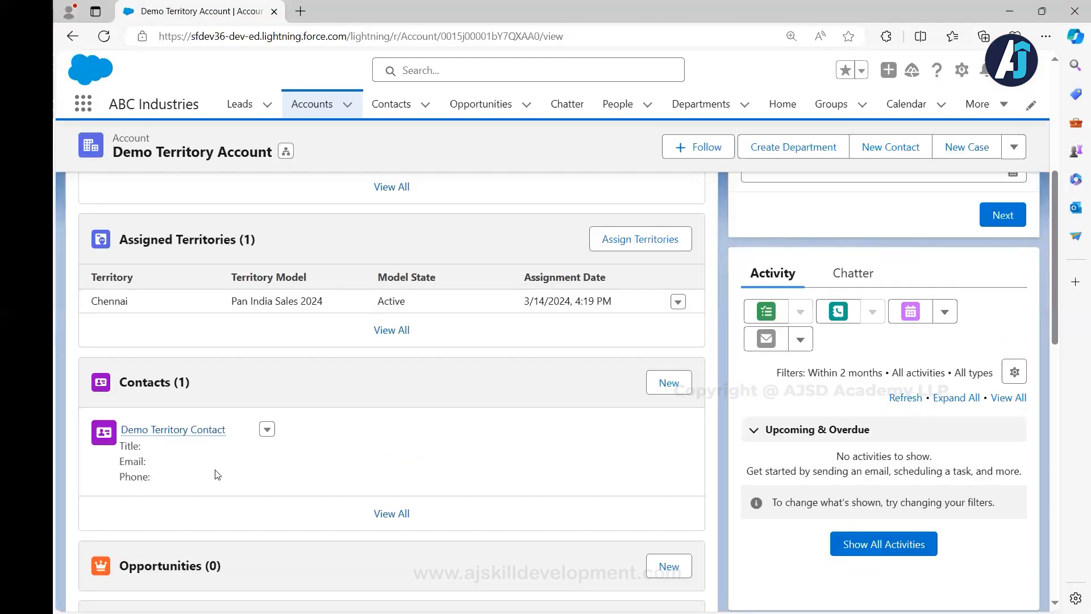
click(104, 36)
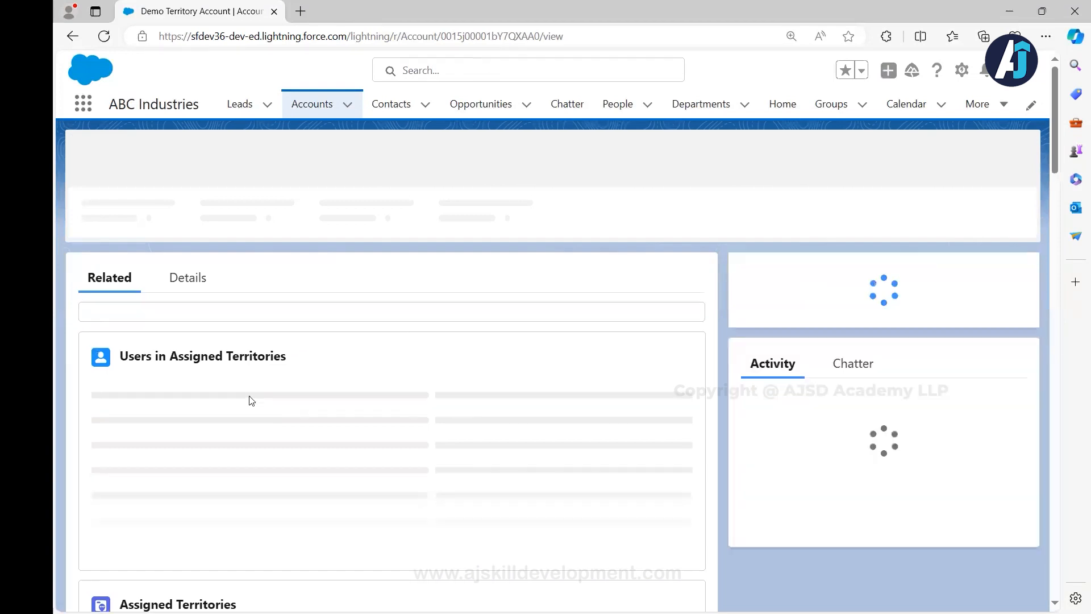
scroll(310, 361, down, 5)
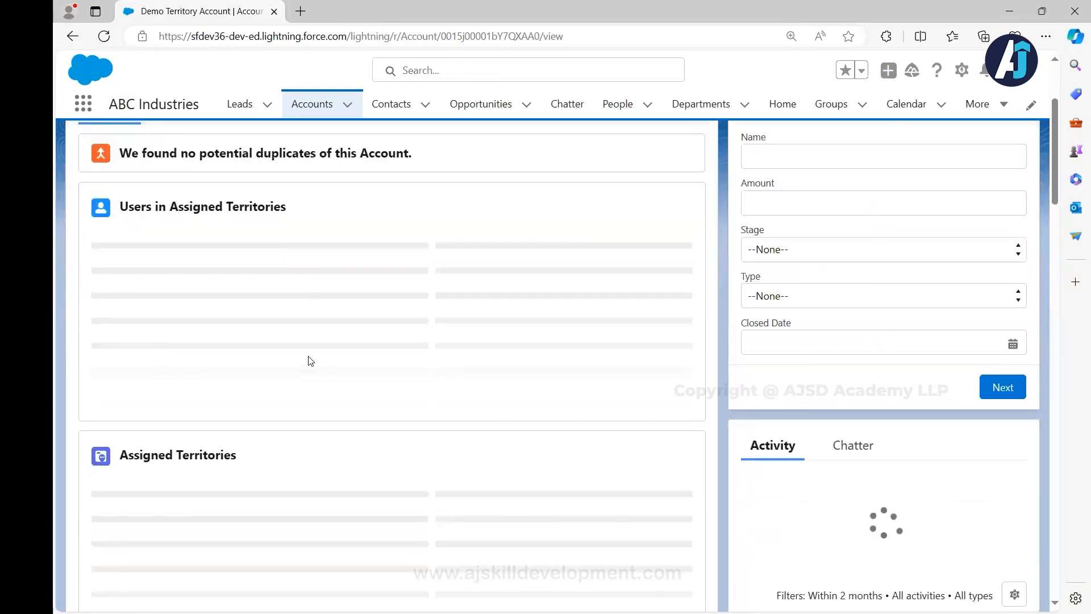
scroll(309, 361, down, 8)
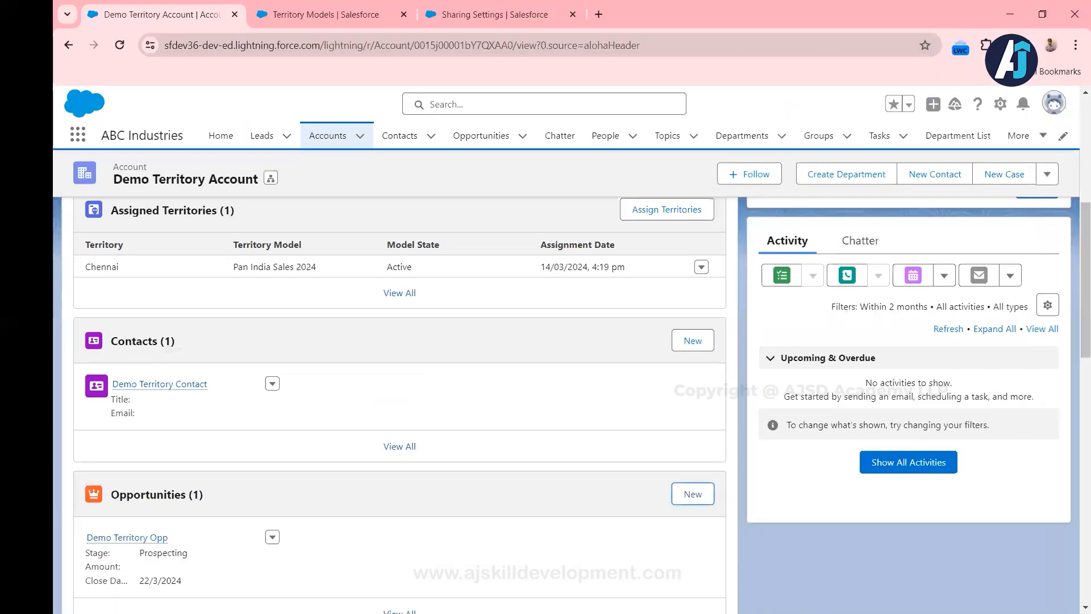
In the administrator's session, examine the Chennai territory's opportunity access level, assigned users and assignment rules
click(341, 14)
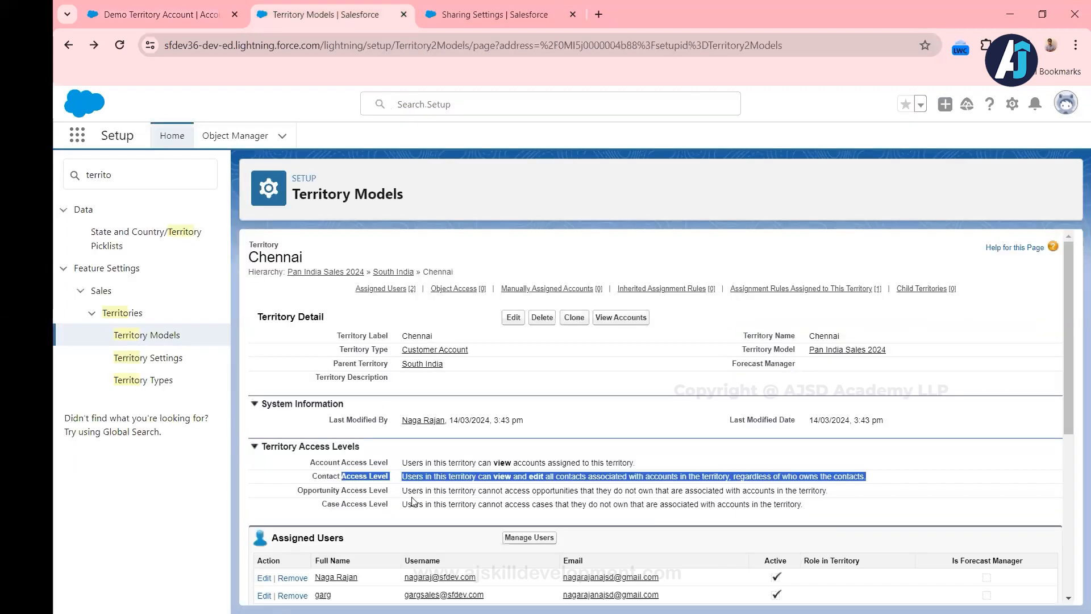
click(431, 490)
drag(433, 490, 838, 494)
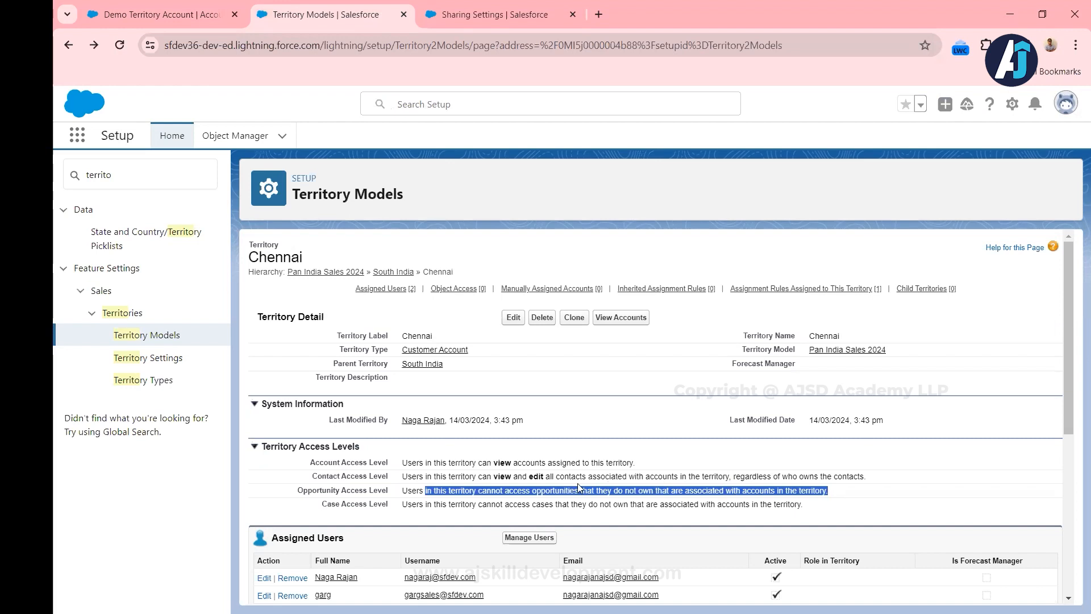
click(624, 516)
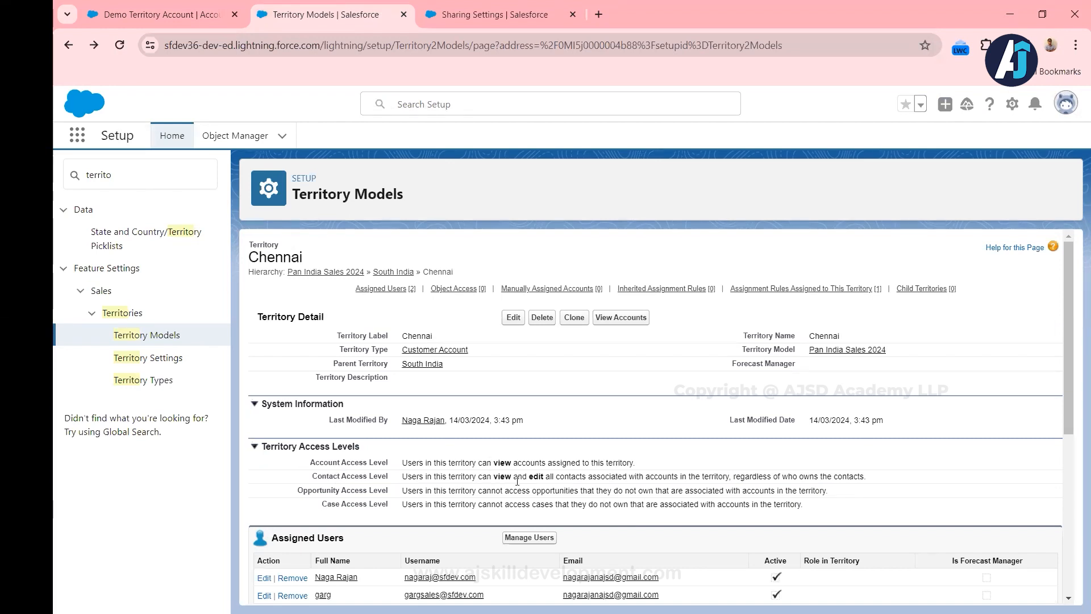
scroll(524, 490, down, 4)
scroll(524, 490, down, 1)
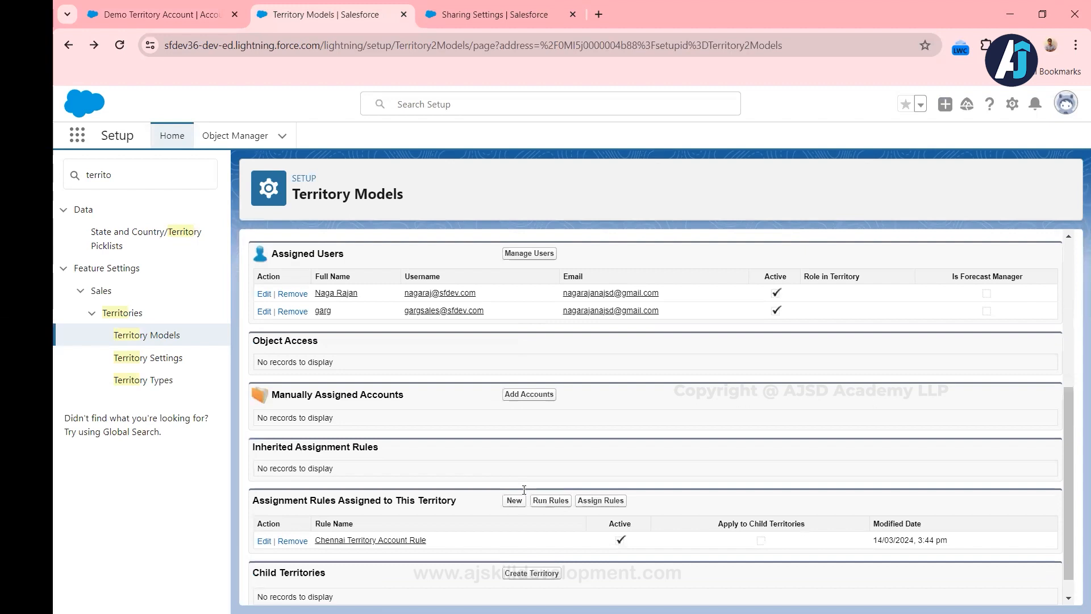
scroll(523, 490, down, 1)
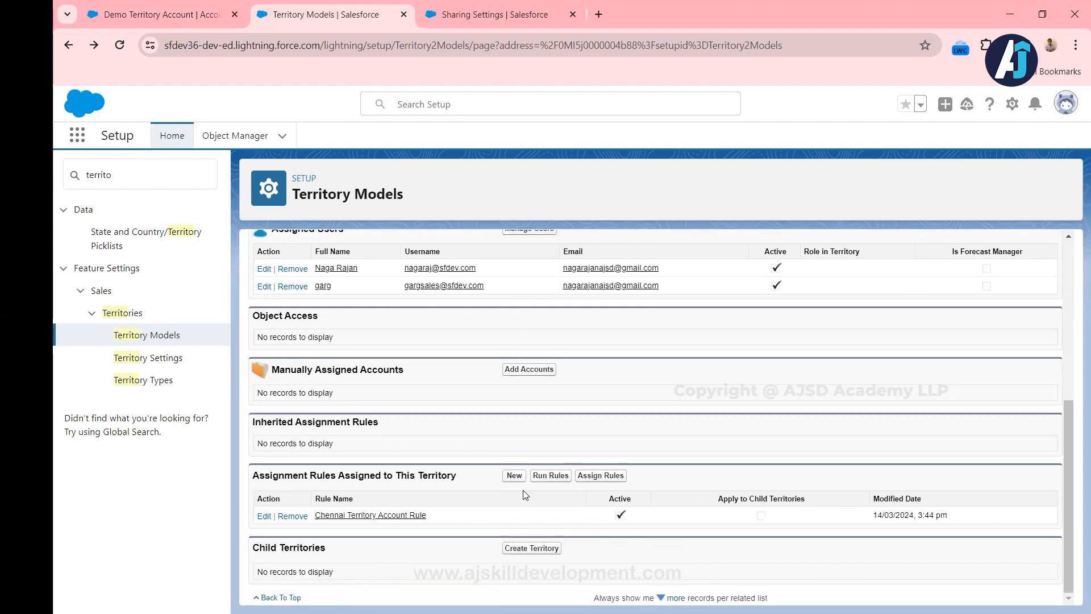
Open Demo Territory Opp from the account's related opportunities and examine its details, including the territory
click(155, 23)
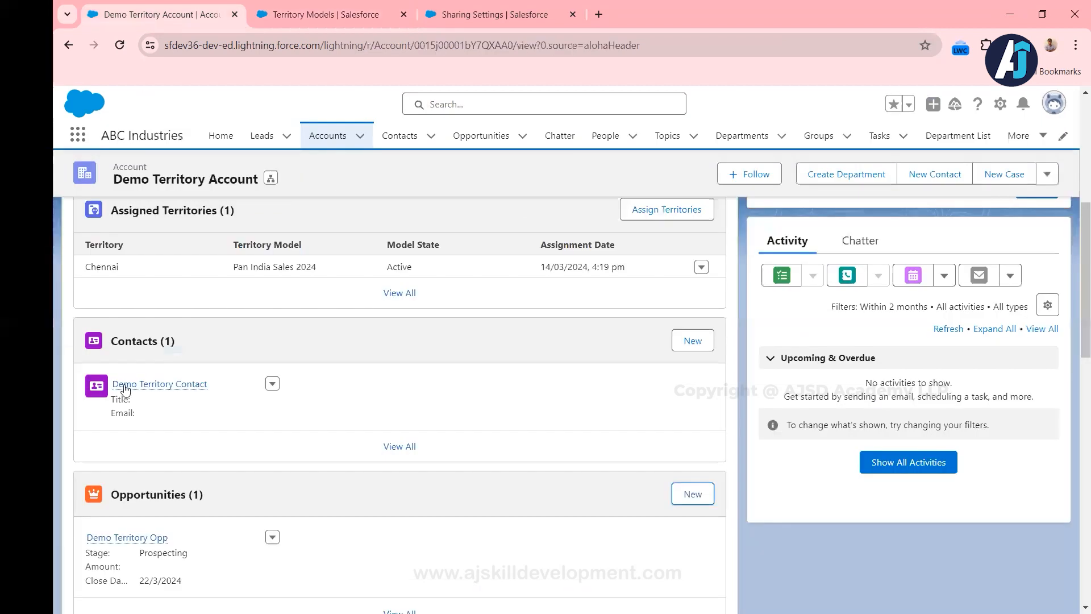
click(141, 539)
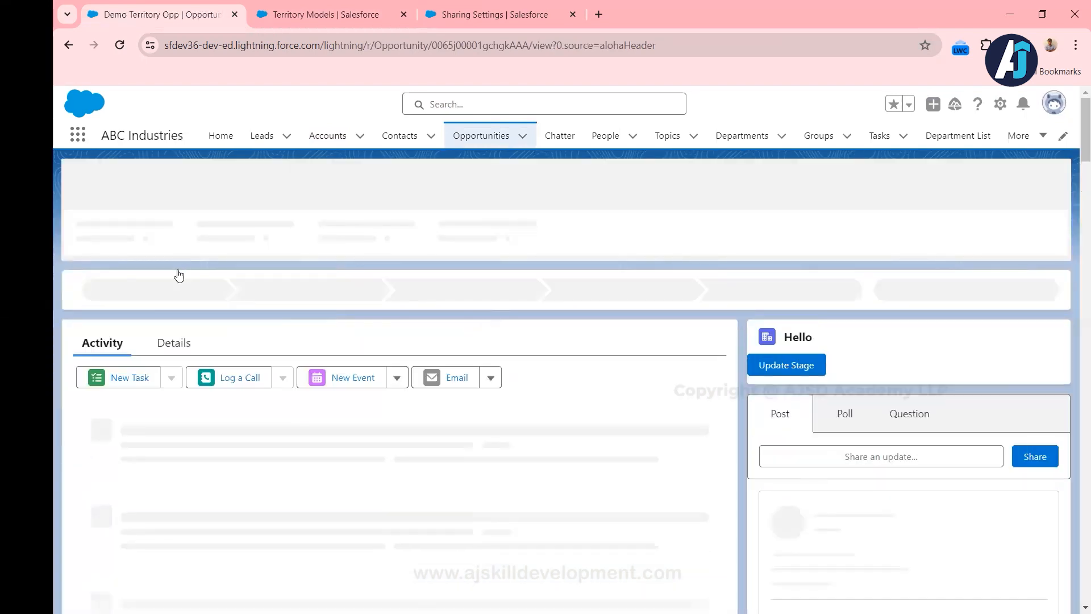
click(169, 344)
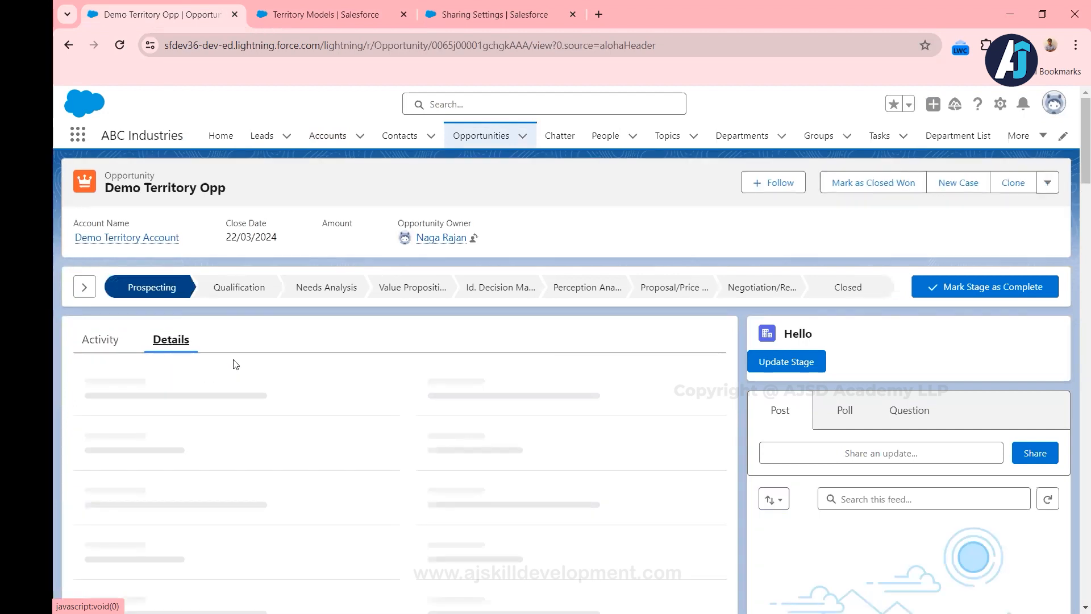
scroll(235, 365, down, 1)
scroll(235, 364, down, 1)
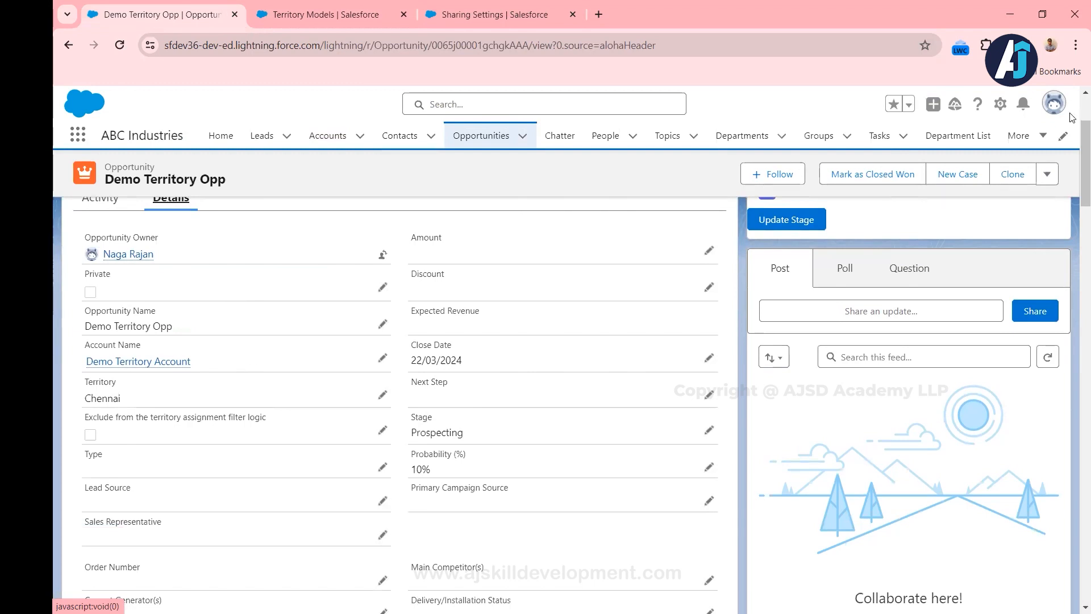
Search the Demo Territory Opp page for "terri" to locate its territory field, and close the search
click(1076, 45)
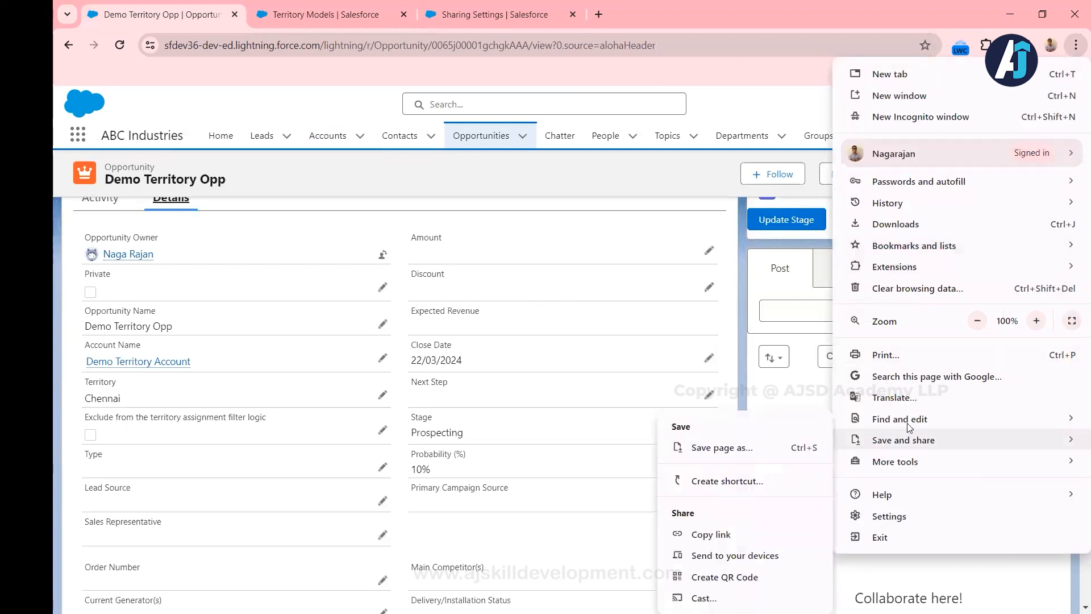
mouse_move(921, 430)
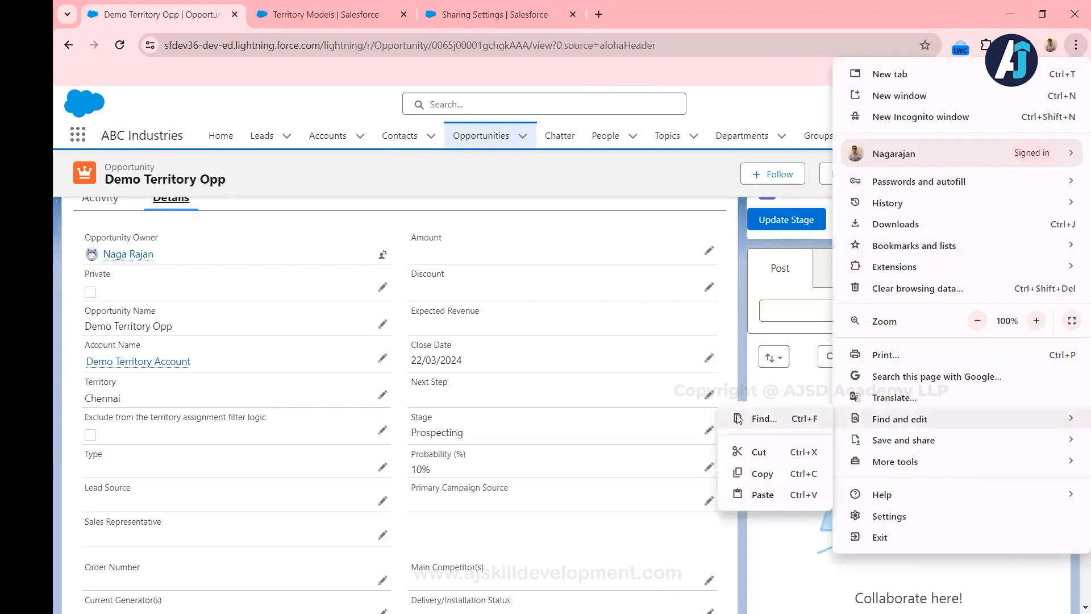
click(758, 419)
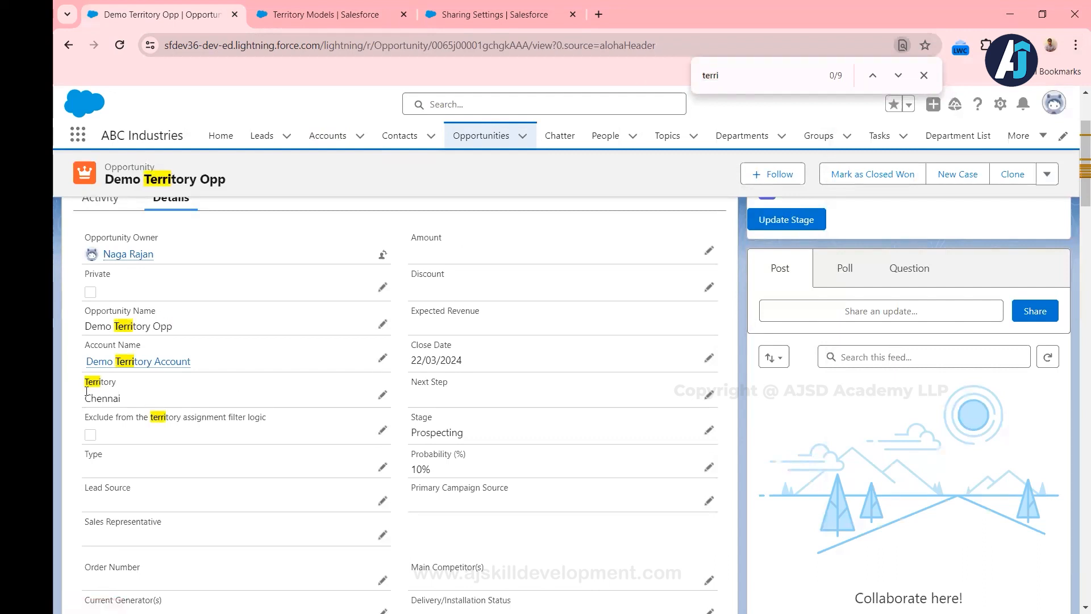
click(924, 76)
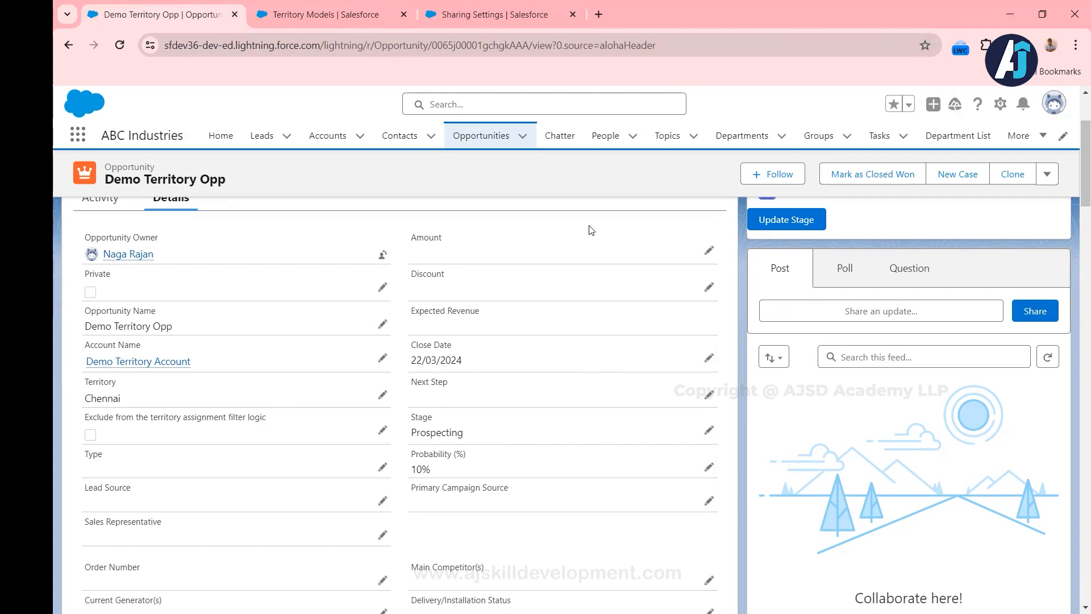
Review the Chennai territory's access levels in Territory Models, focusing on the opportunity access level for assigned users
click(329, 20)
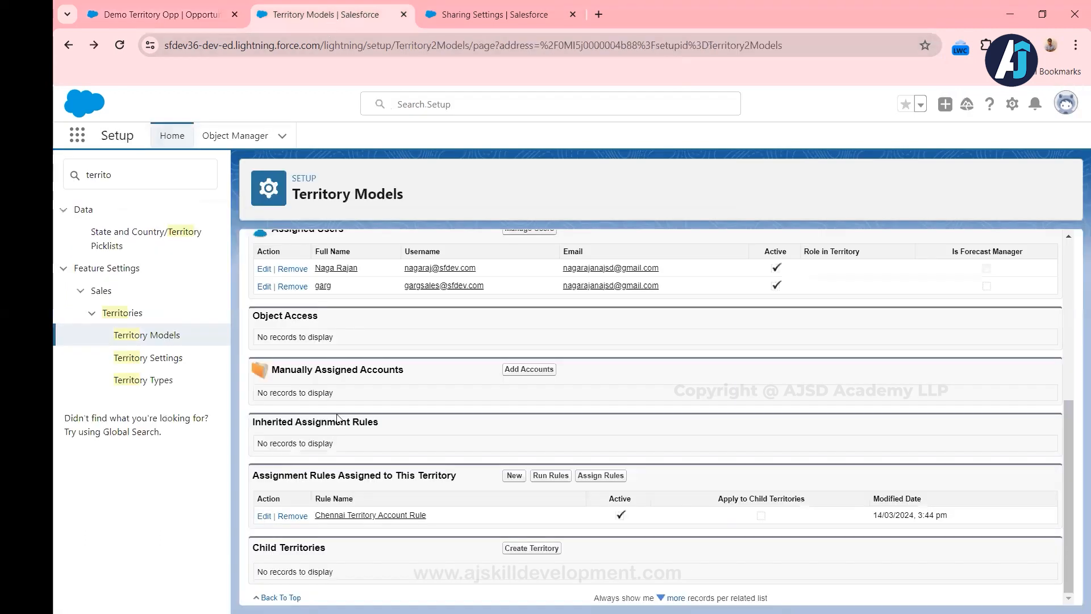
scroll(337, 419, up, 3)
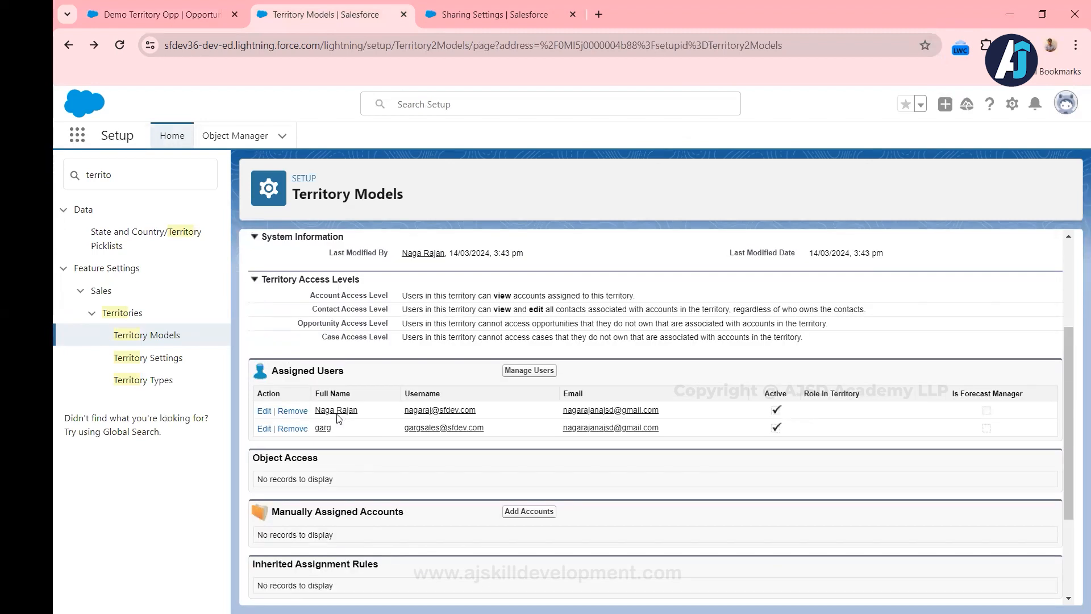
scroll(339, 419, up, 1)
drag(469, 395, 588, 398)
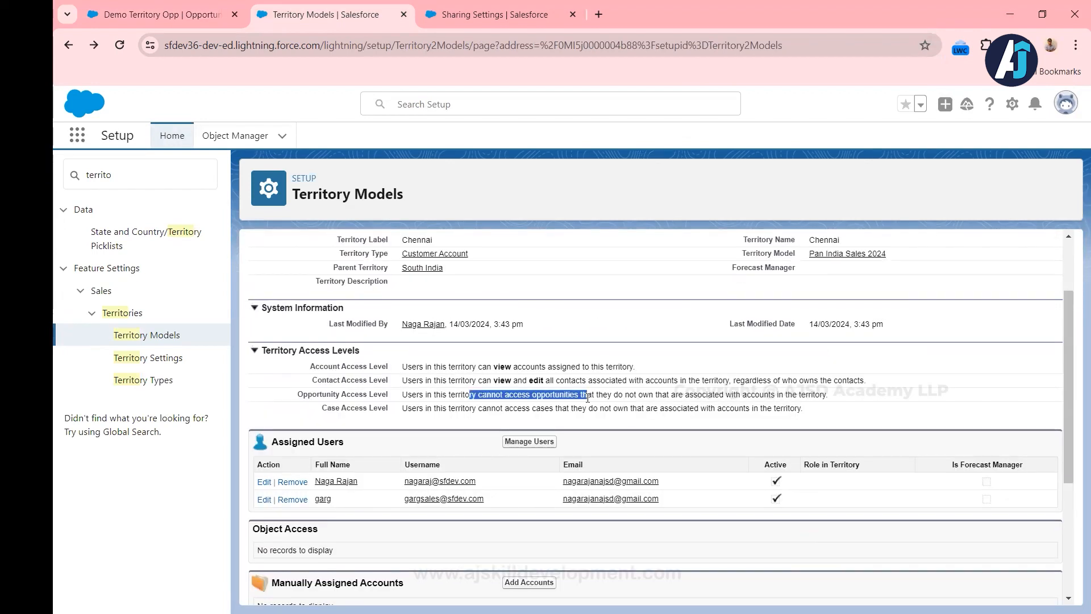
click(671, 397)
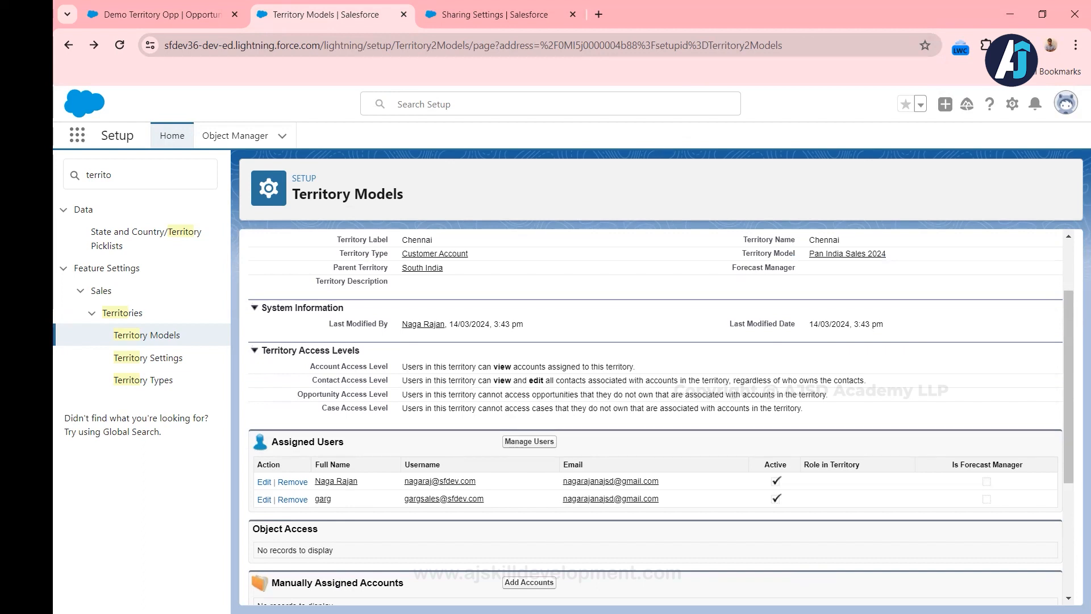
In the sales user's session, review Demo Territory Account's related opportunities, contacts, assigned territories and users in assigned territories
click(47, 299)
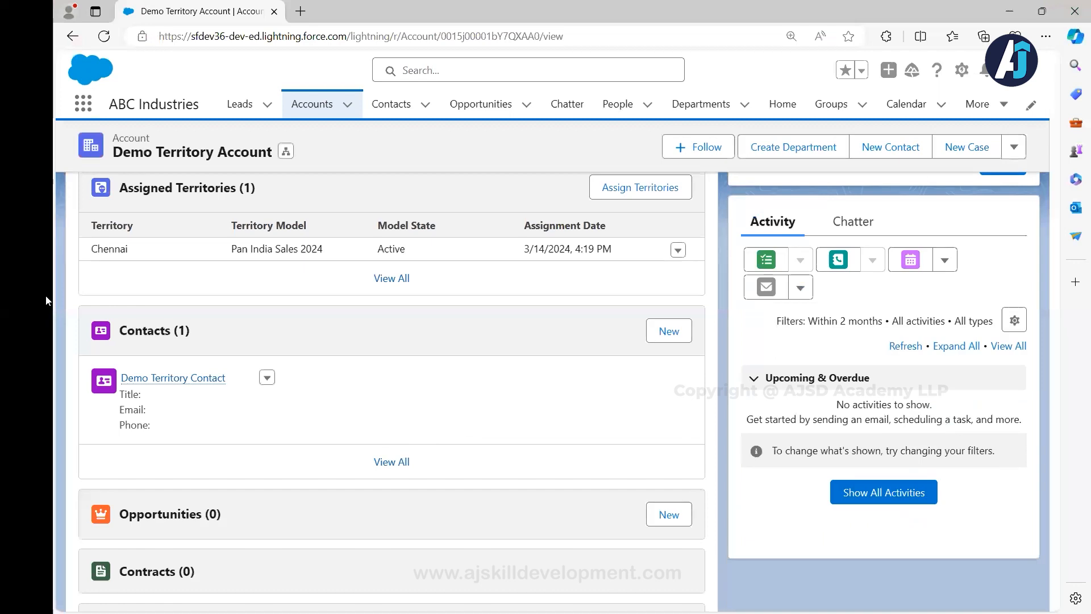
scroll(252, 511, up, 1)
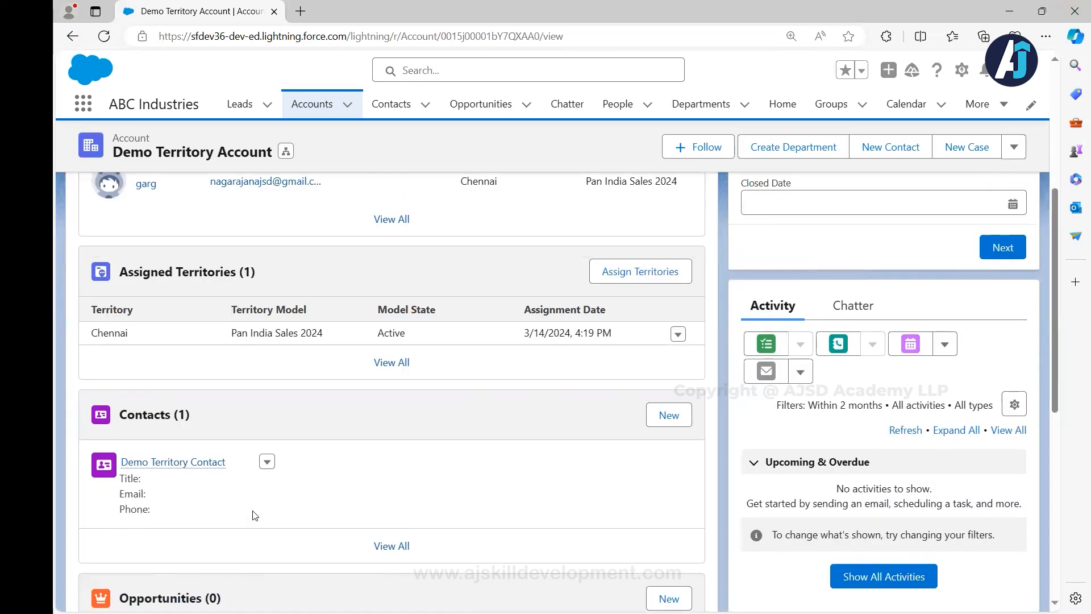
scroll(190, 481, up, 1)
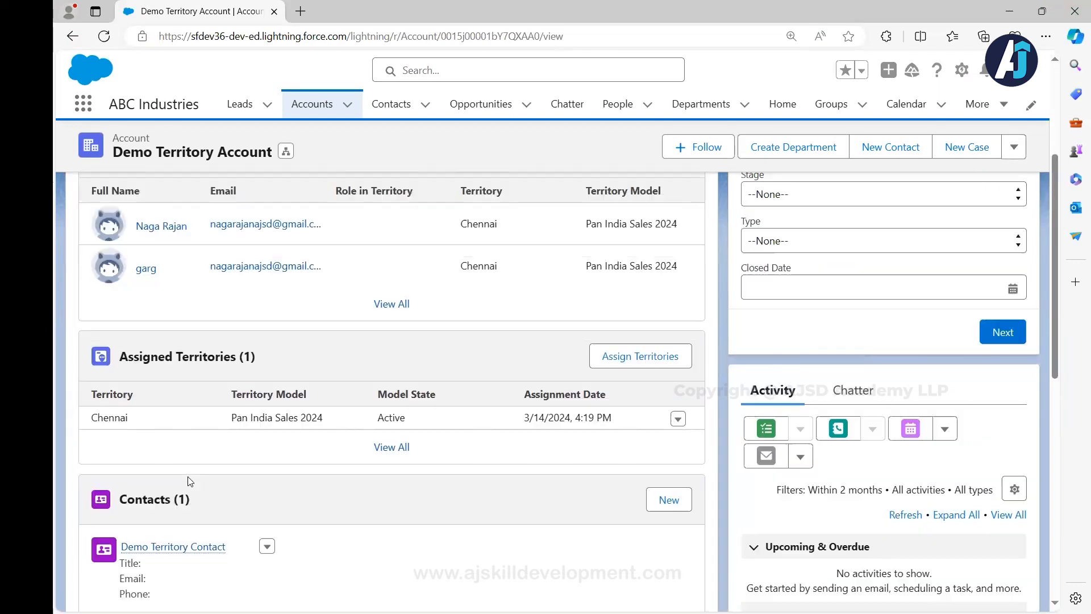
scroll(190, 481, up, 1)
scroll(190, 482, up, 2)
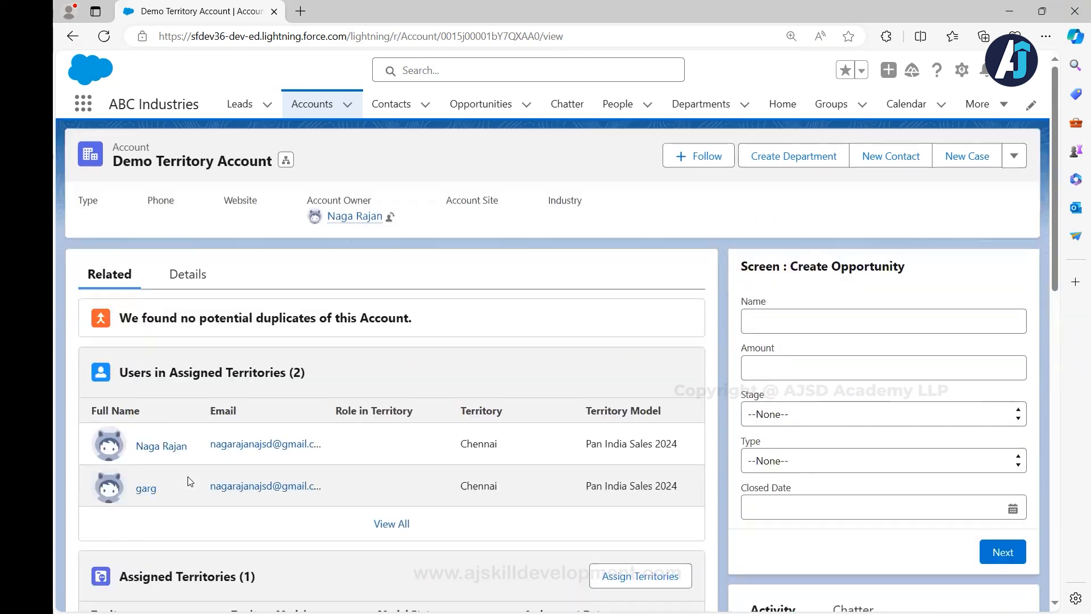
Try to open the accounts list in the sales user's session, retrying the connection
click(320, 99)
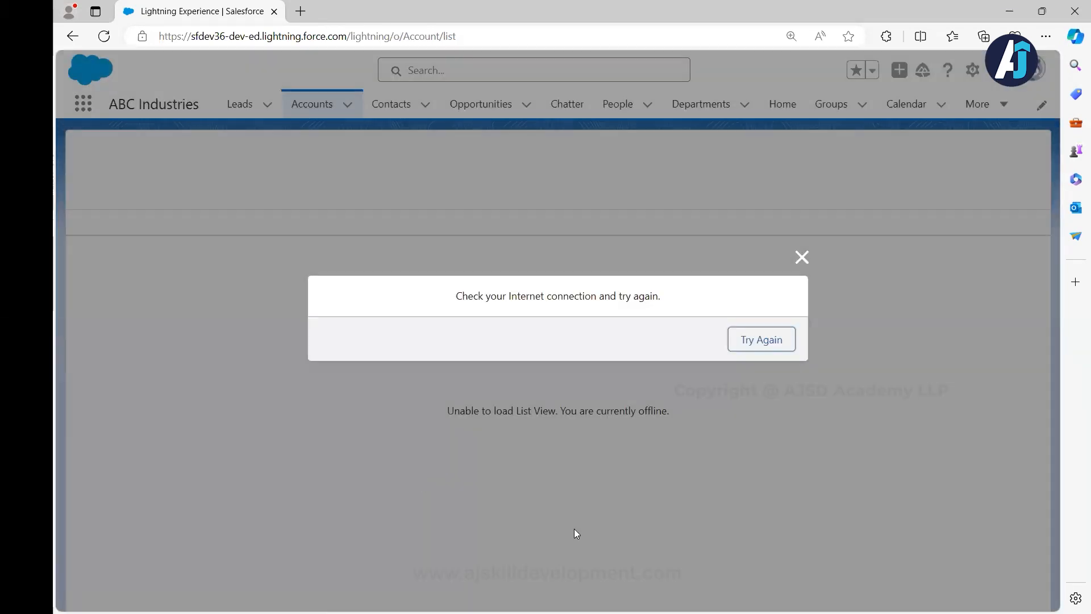
click(766, 341)
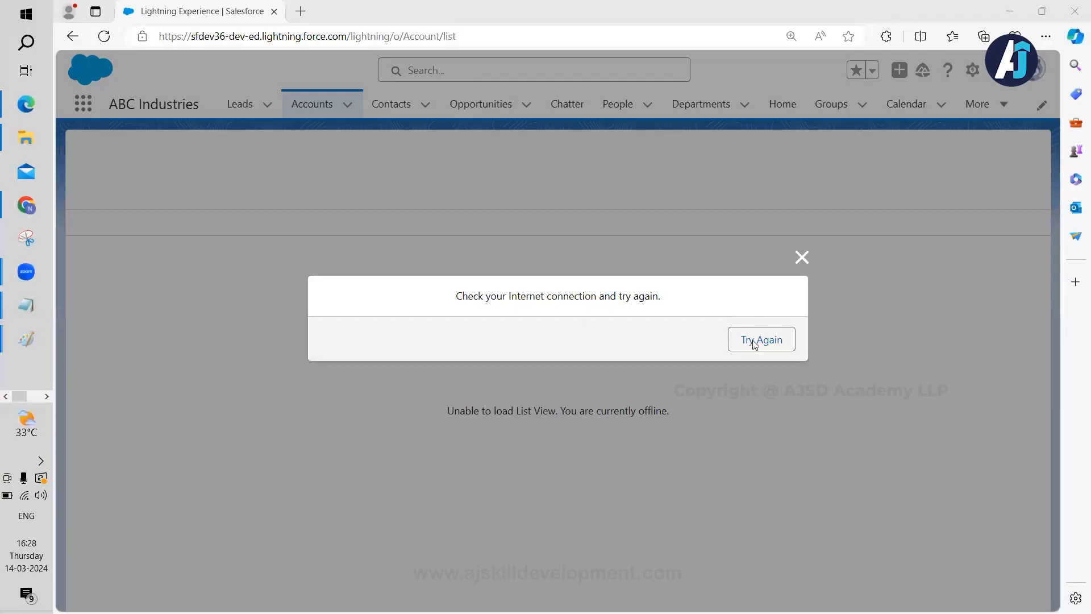
click(753, 342)
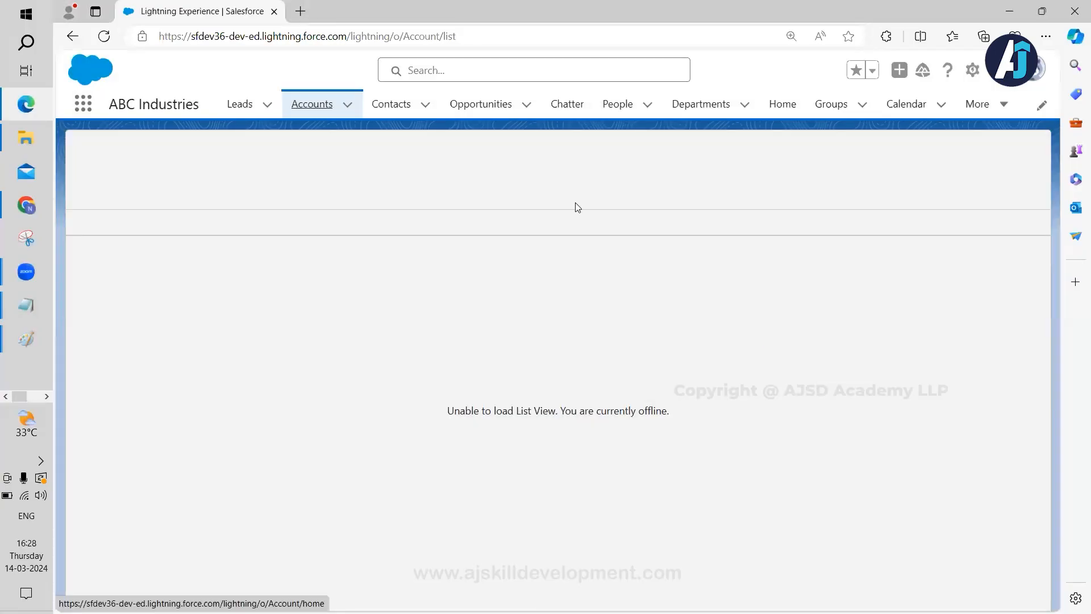
click(321, 113)
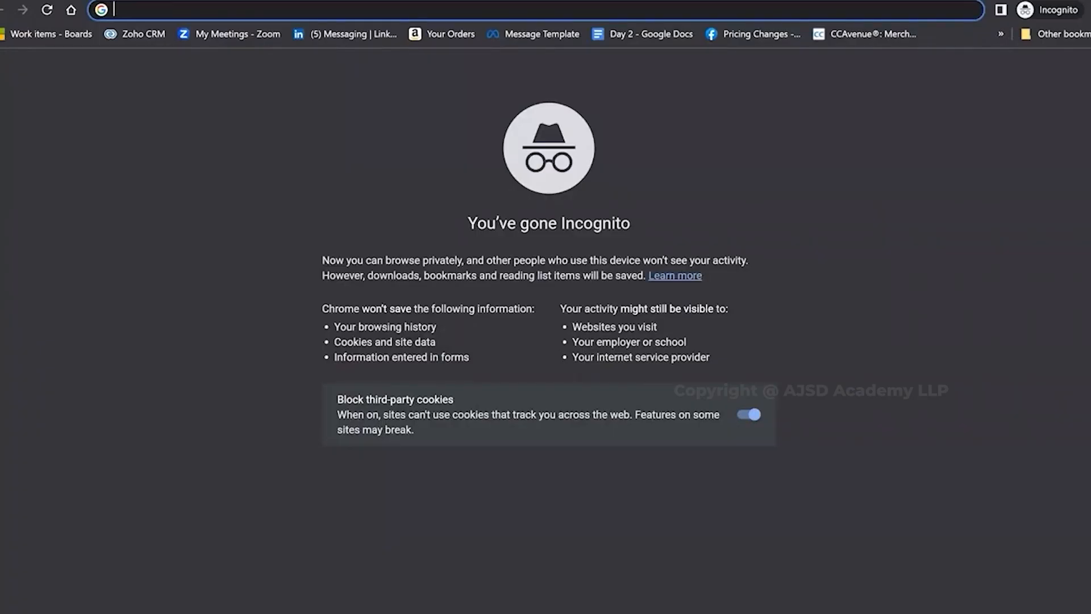
Open ajskilldevelopment.com in an incognito window and look through the homepage's Our Curriculum section
text(aj)
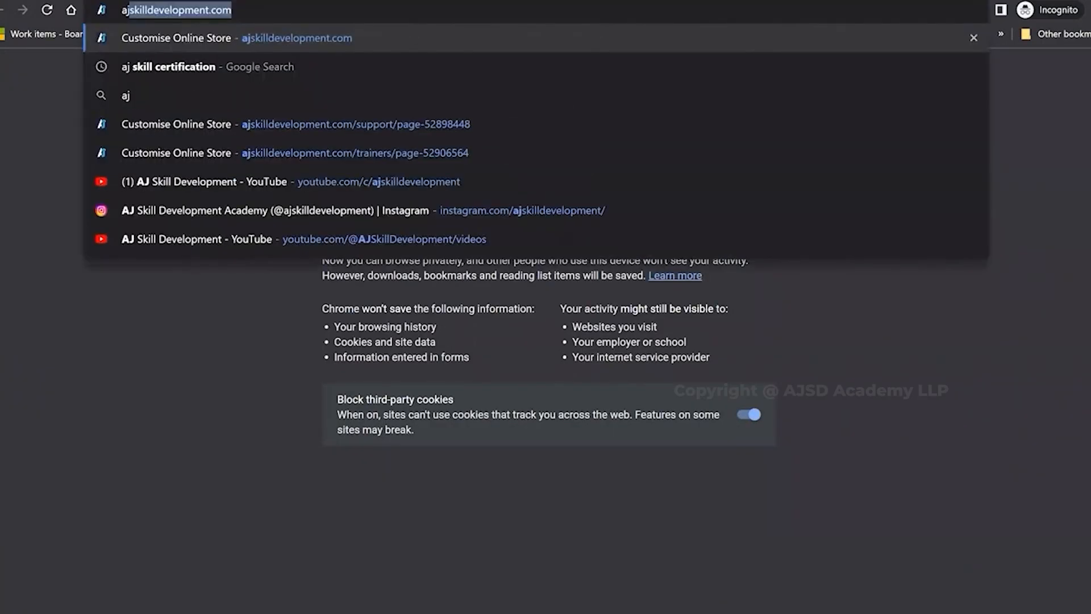
key(Return)
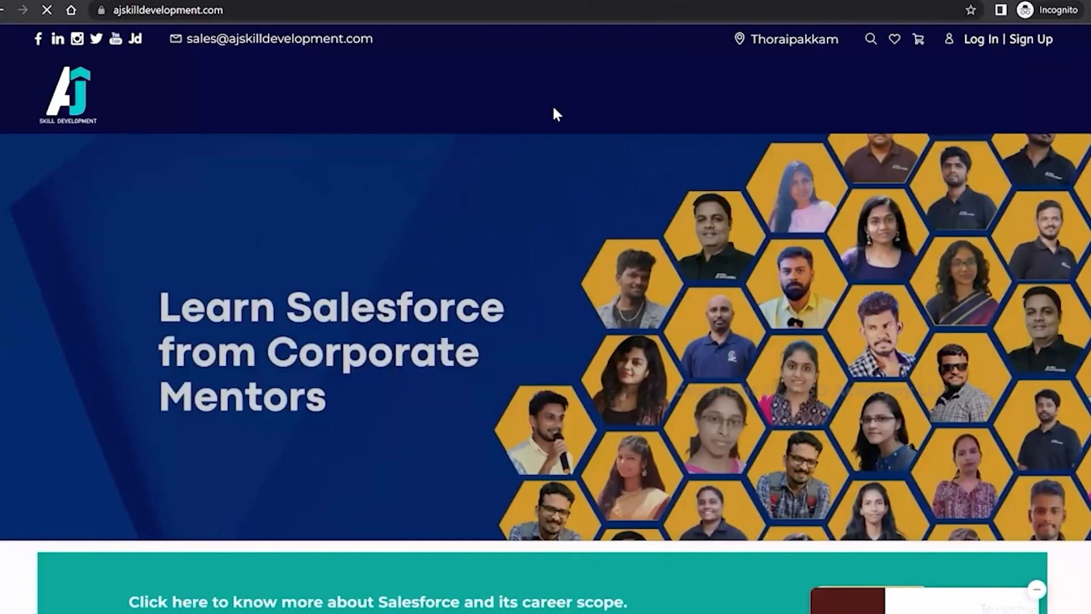
scroll(629, 97, down, 8)
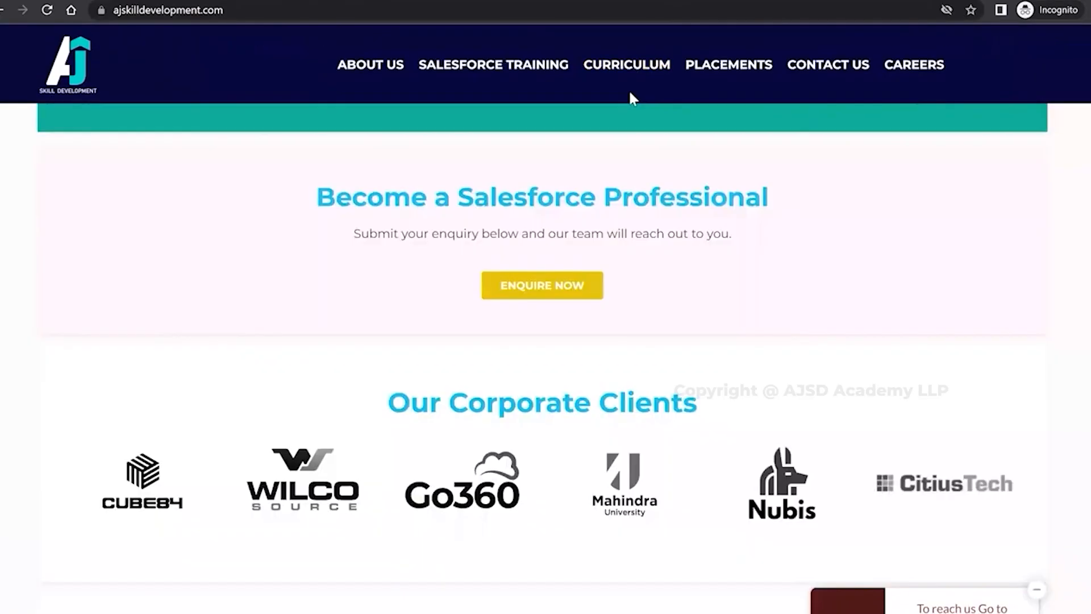
scroll(437, 282, down, 5)
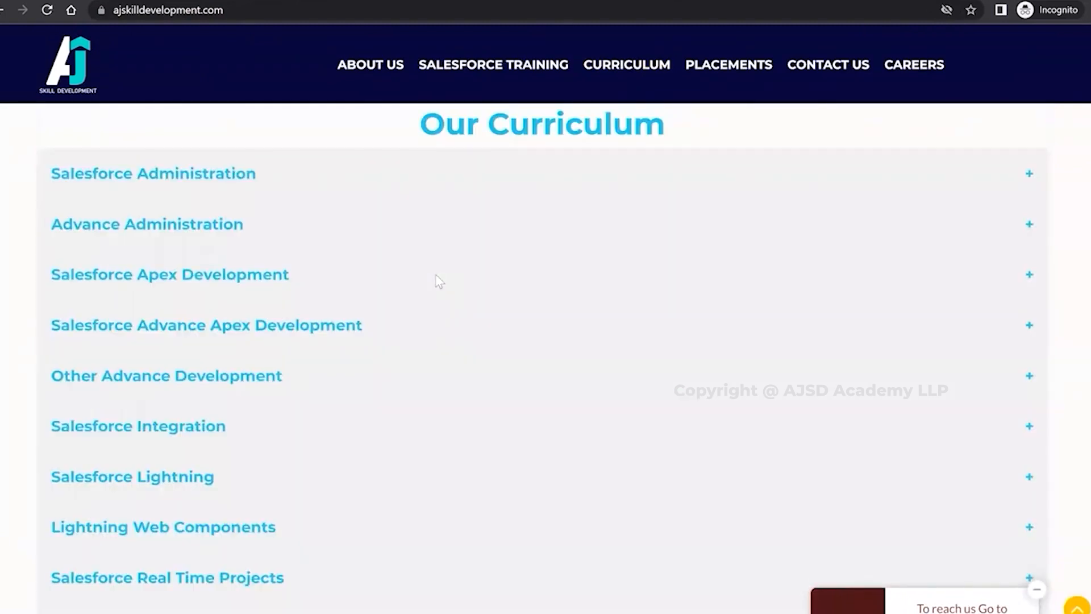
scroll(436, 276, down, 4)
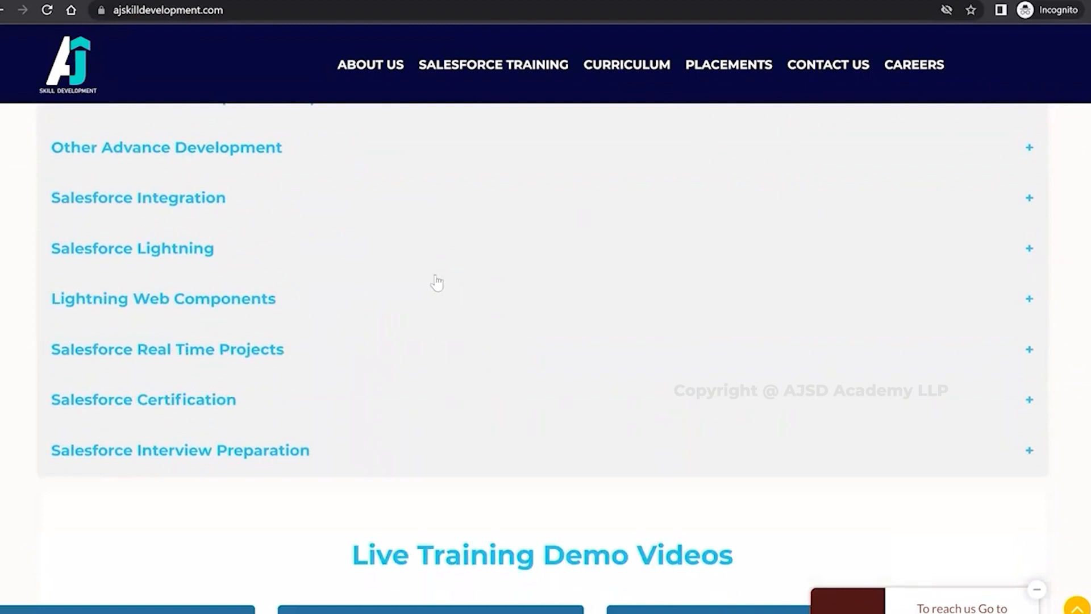
Open the academy's About Us page and read through its introduction and history
scroll(437, 272, up, 12)
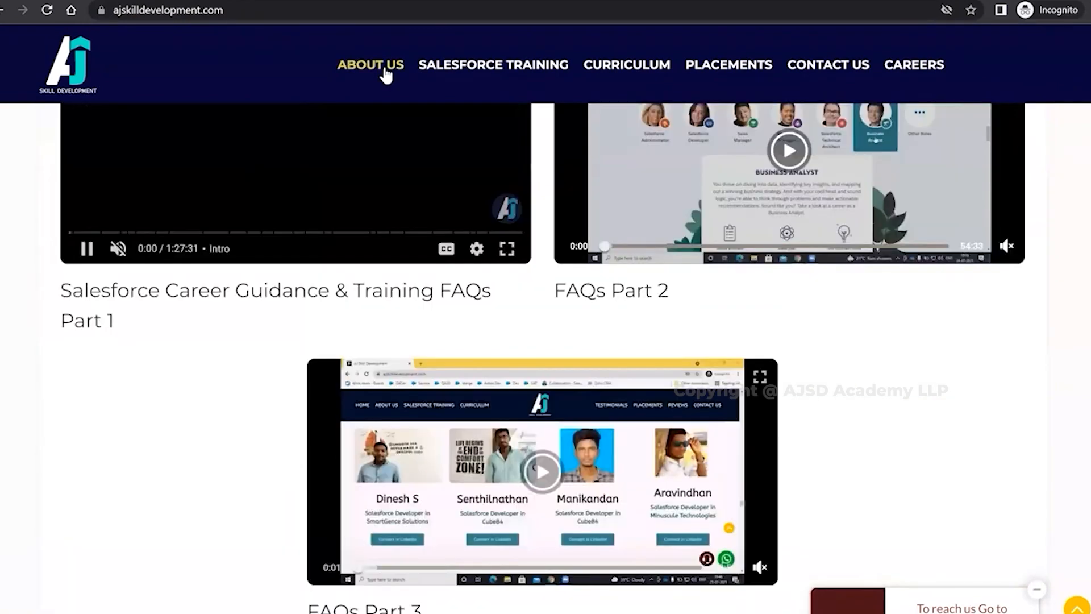
click(383, 71)
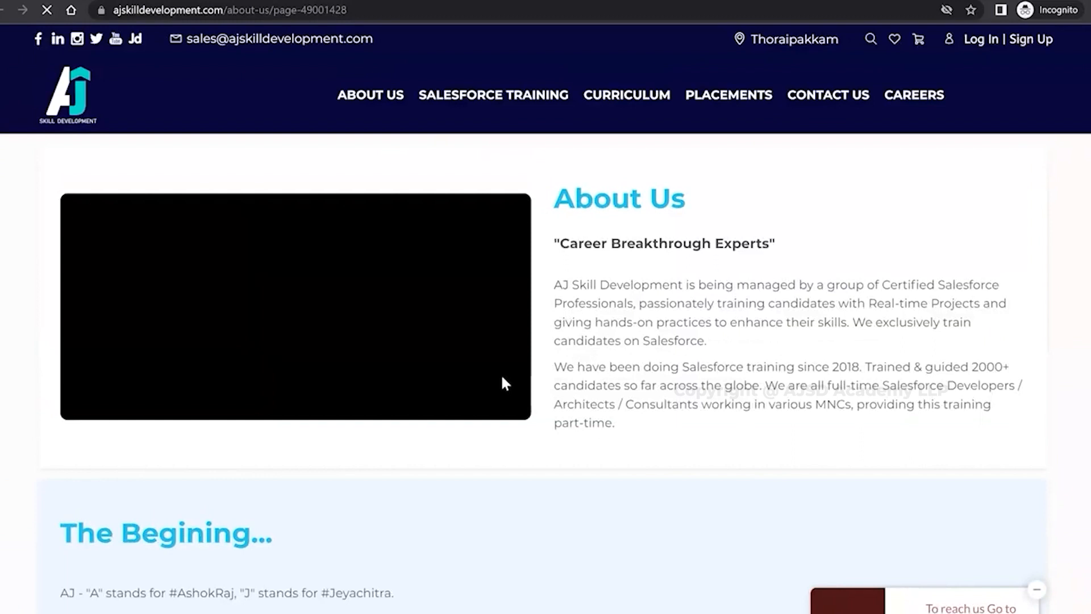
scroll(502, 377, down, 2)
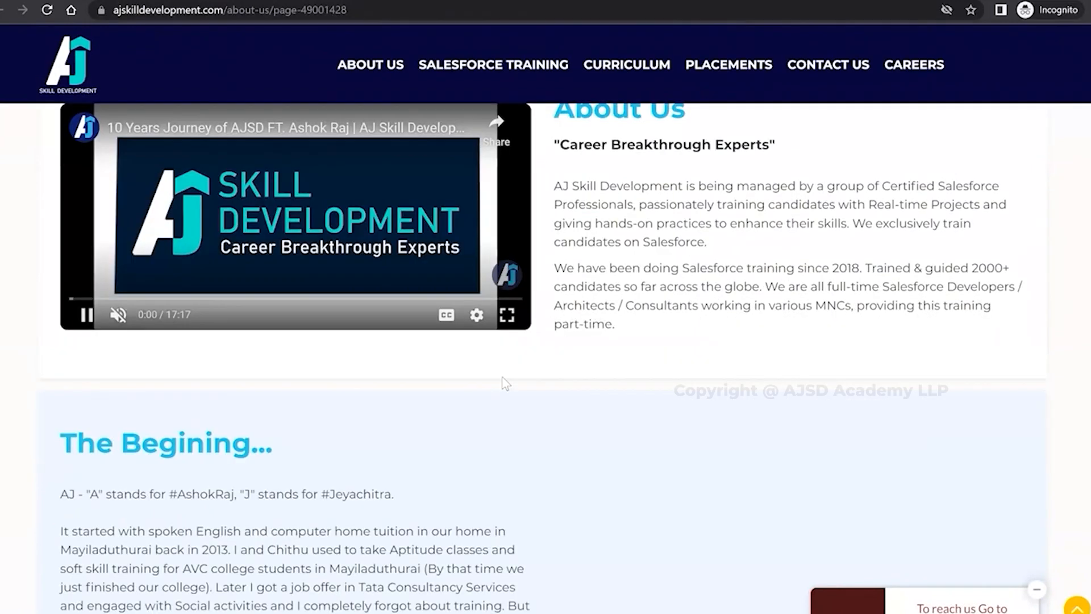
scroll(505, 382, down, 1)
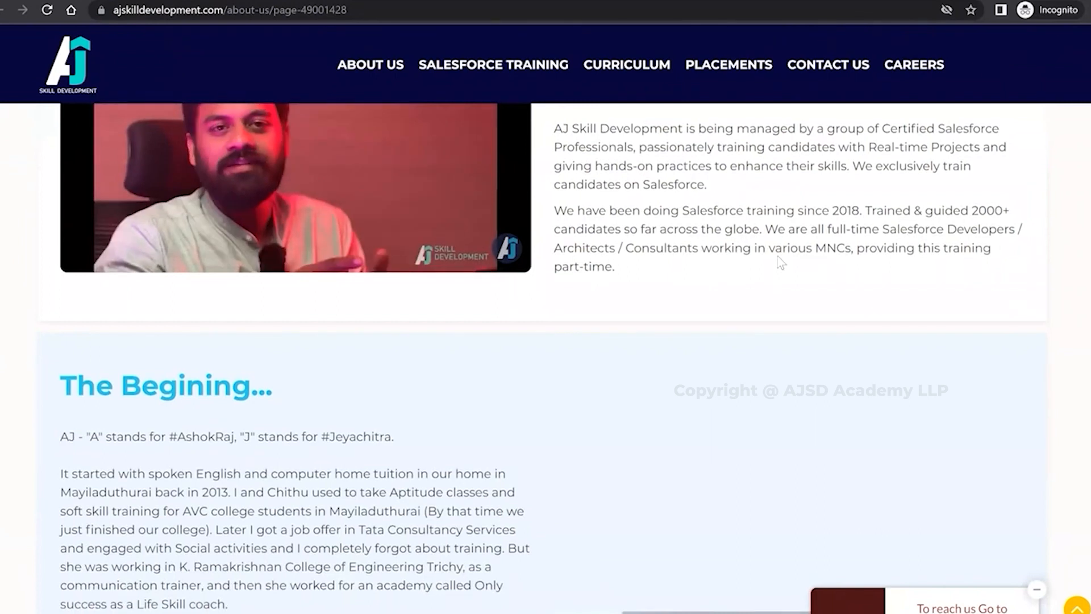
scroll(780, 263, down, 3)
Open the academy's placements section and view the profiles of placed candidates in the Career Gap category
scroll(761, 187, up, 8)
click(733, 95)
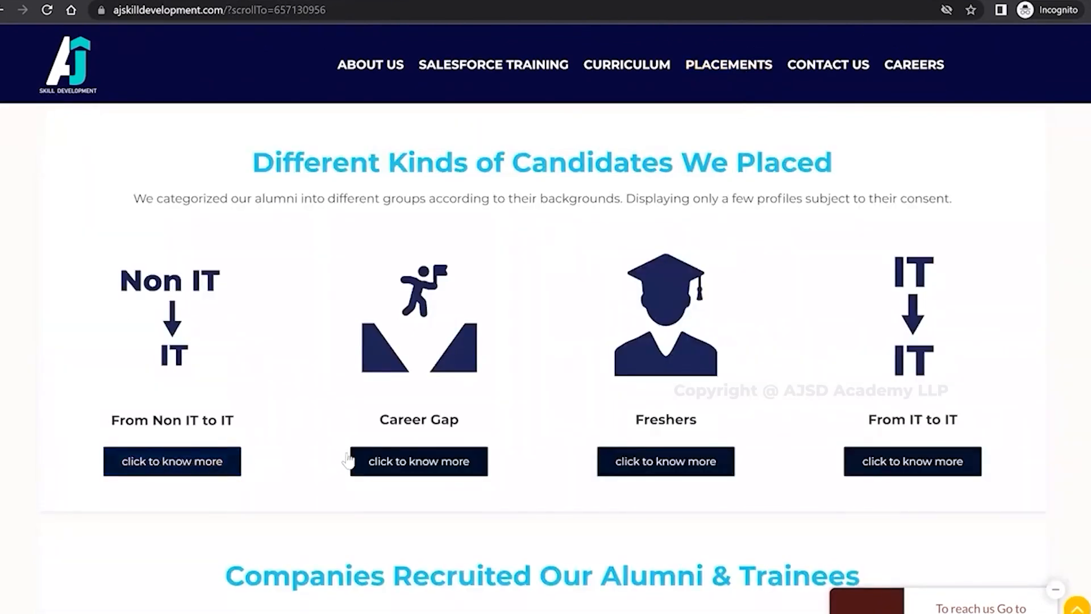
click(437, 462)
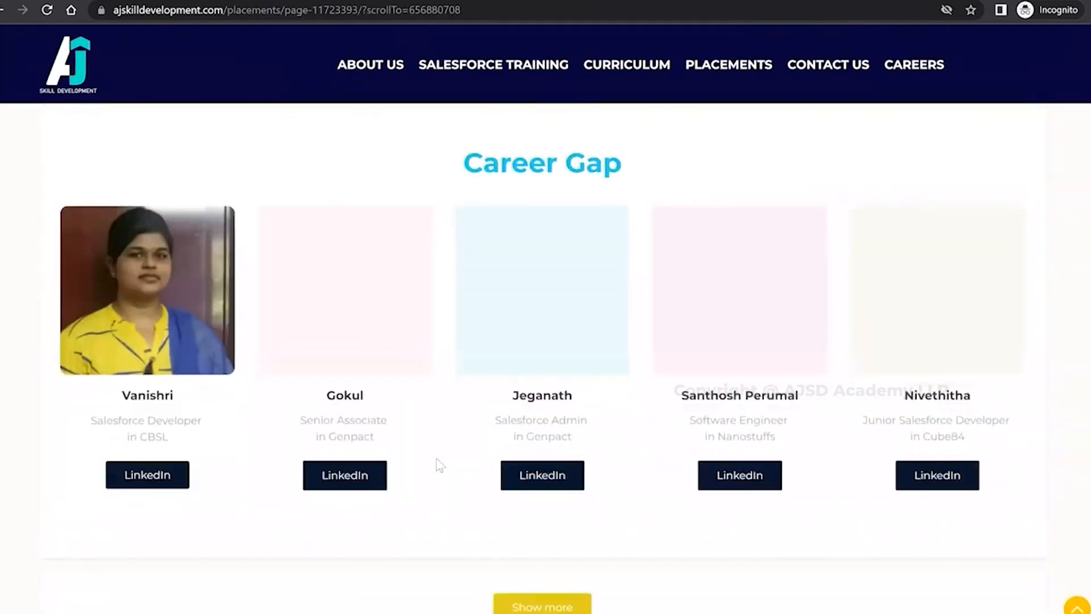
scroll(436, 459, down, 3)
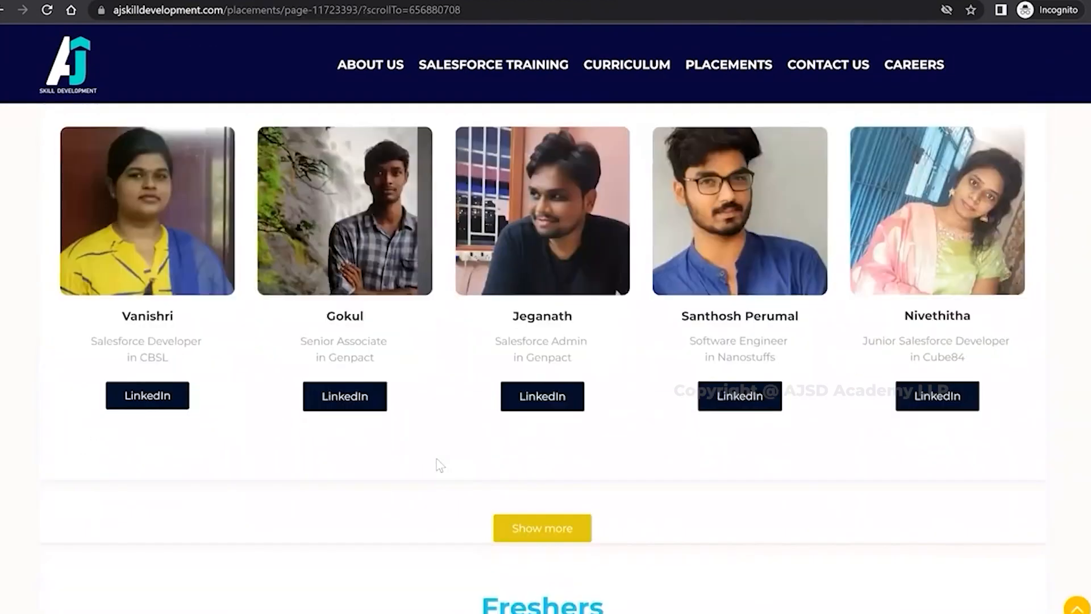
click(548, 337)
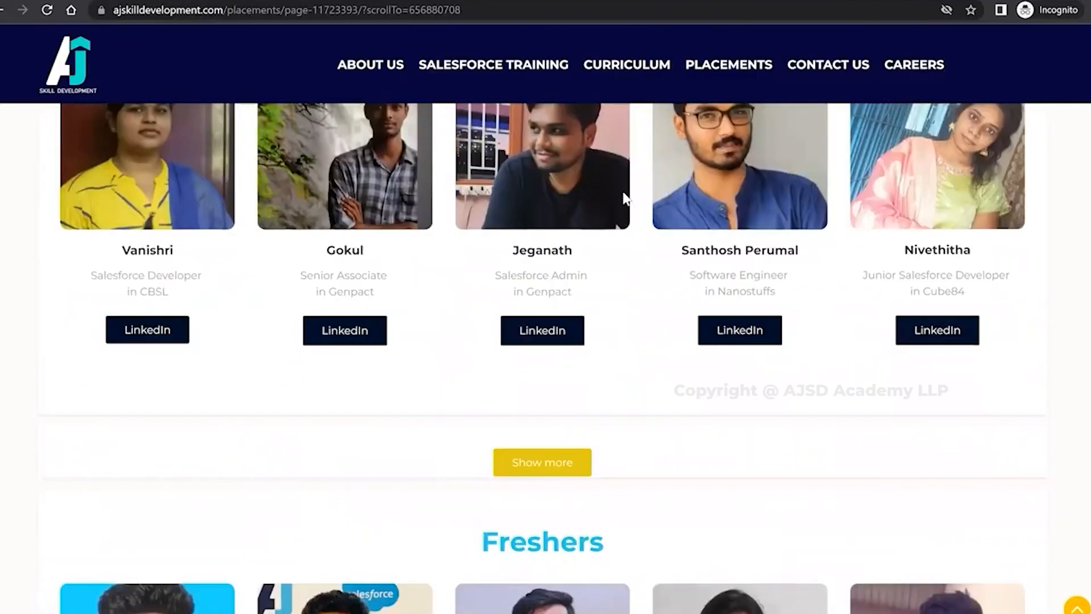
Open the academy's contact page and look through the fields of the Submit Your Enquiry form
scroll(624, 199, up, 5)
scroll(822, 69, up, 7)
click(841, 97)
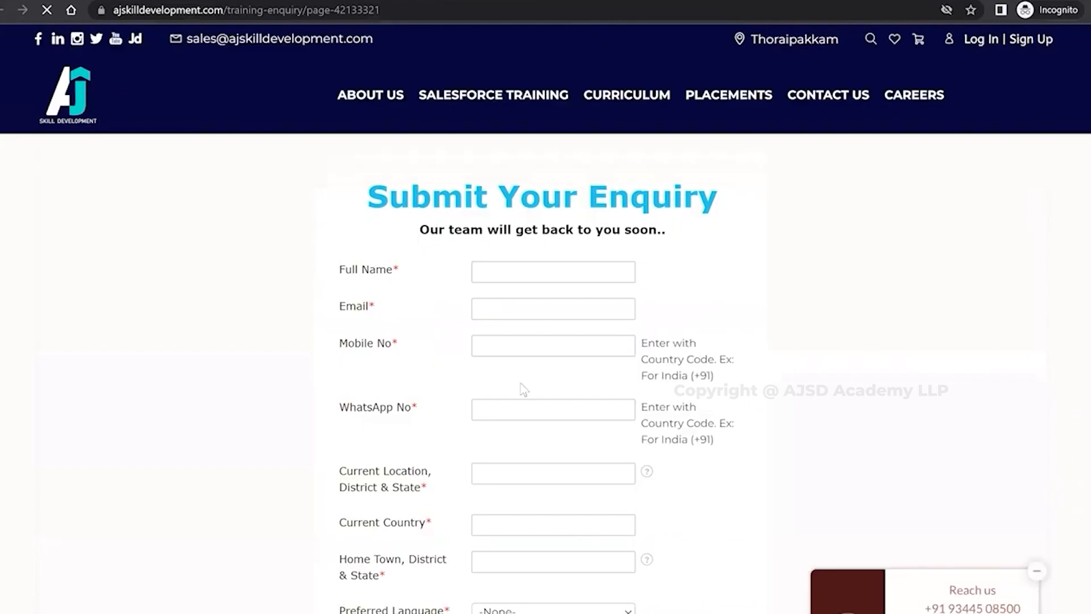
scroll(524, 389, down, 10)
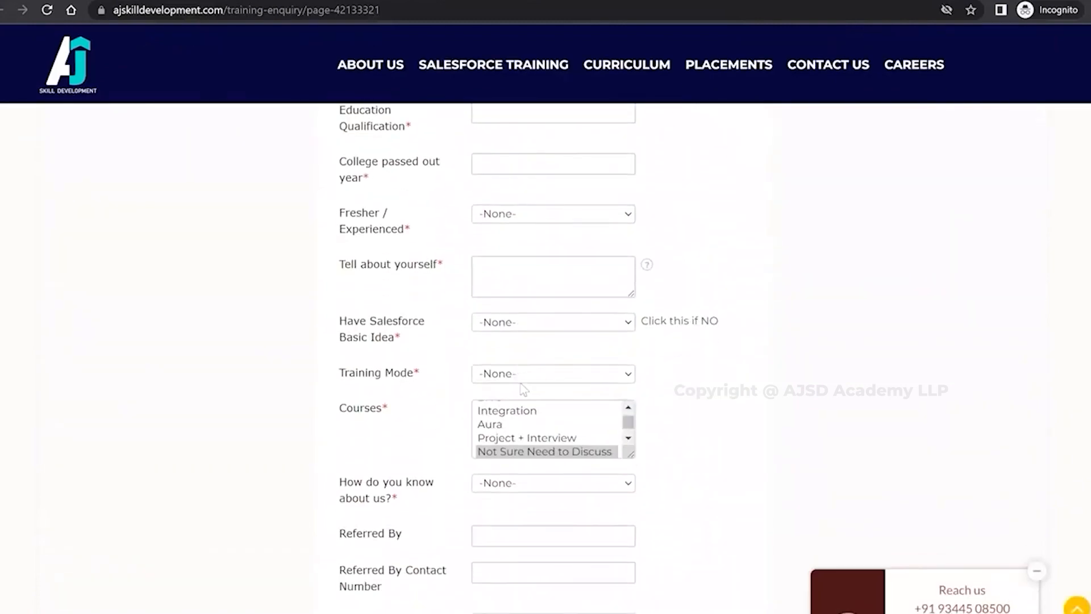
scroll(523, 389, down, 4)
scroll(522, 383, up, 10)
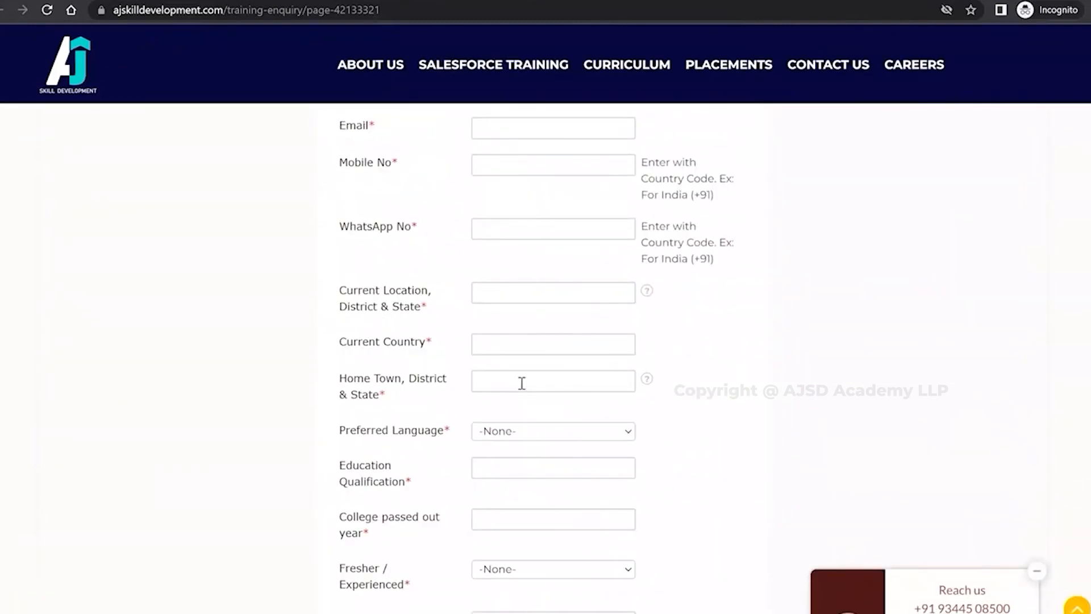
scroll(521, 383, up, 3)
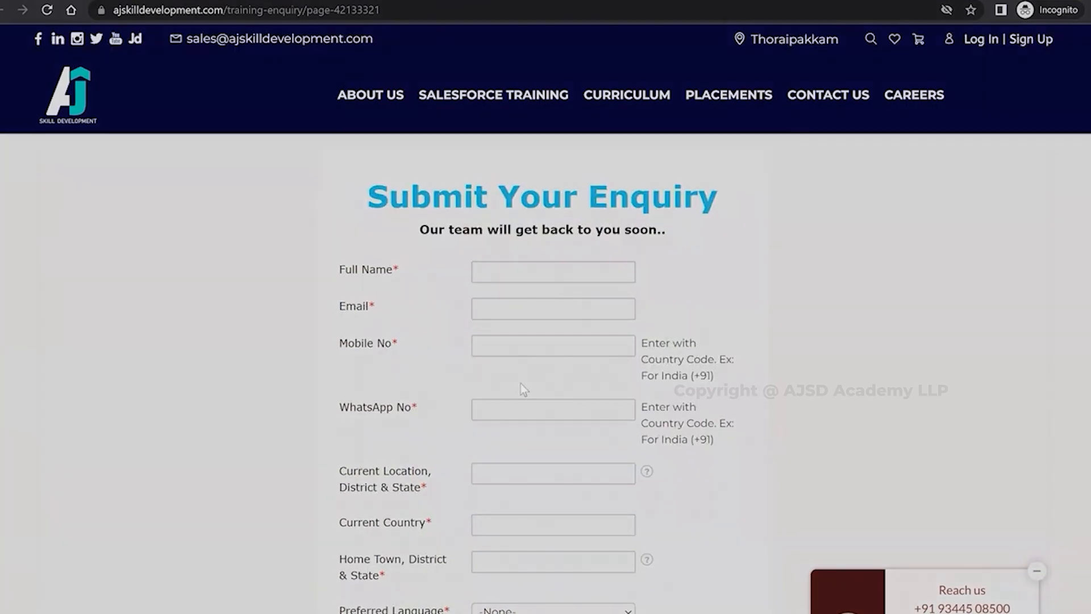